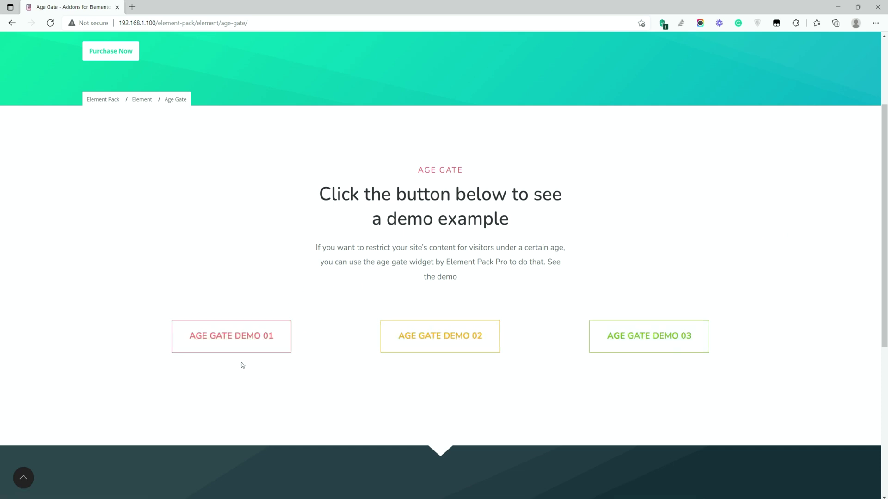
# - Open Age Gate Demo 01, enter an age of 30 and submit it to unlock the page
pyautogui.click(231, 336)
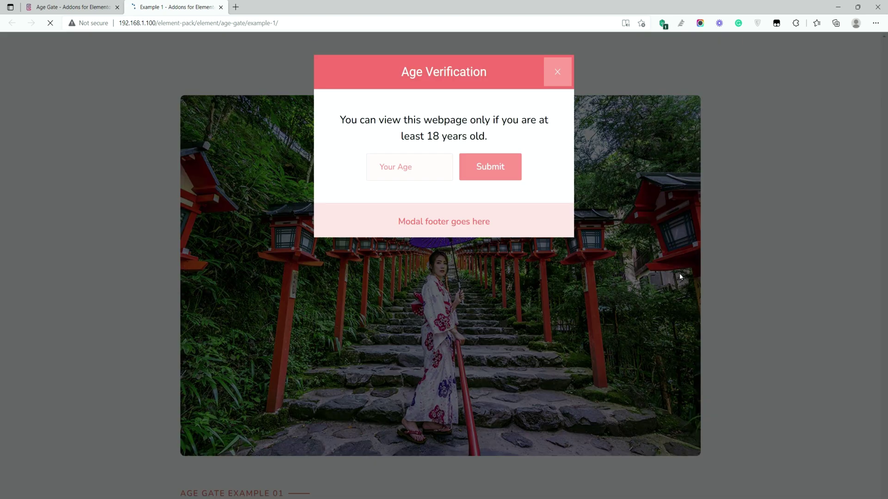
pyautogui.click(402, 173)
pyautogui.moveTo(436, 165); pyautogui.dragTo(436, 168)
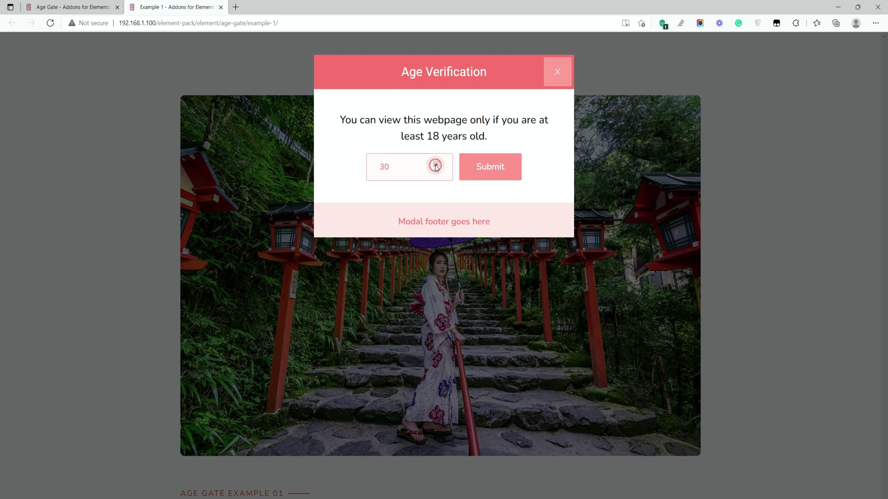
pyautogui.click(499, 172)
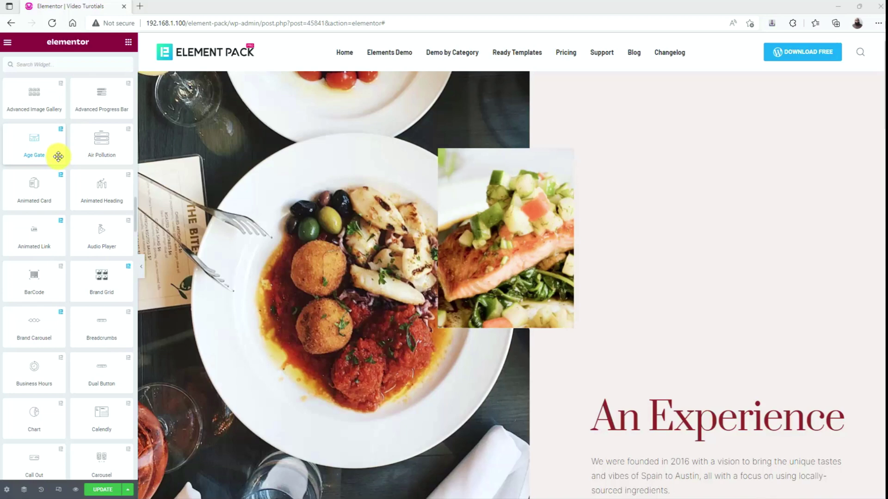
# - Drop the Age Gate widget into the page's right column
pyautogui.moveTo(55, 155); pyautogui.dragTo(715, 413)
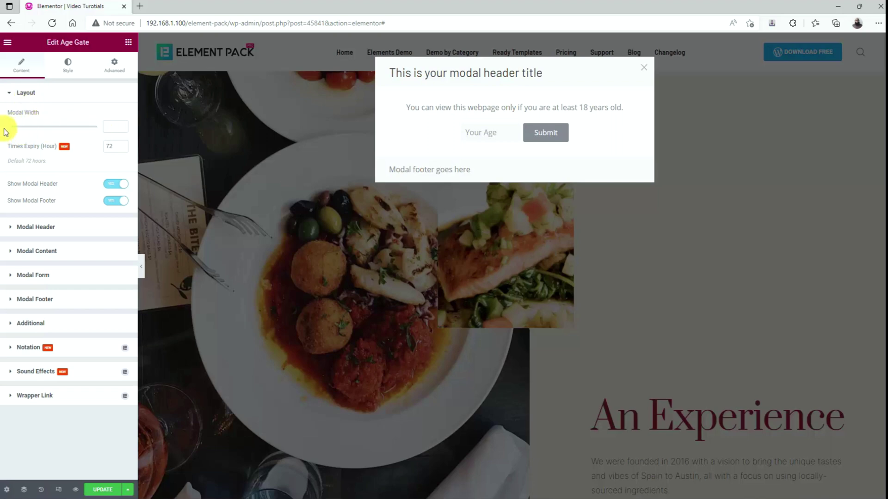
pyautogui.moveTo(7, 131); pyautogui.dragTo(71, 126)
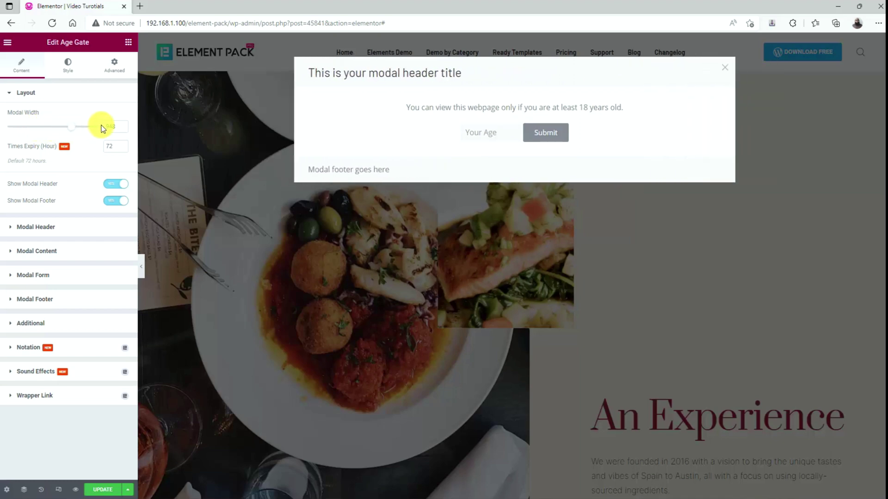
pyautogui.doubleClick(119, 127)
pyautogui.press('BackSpace')
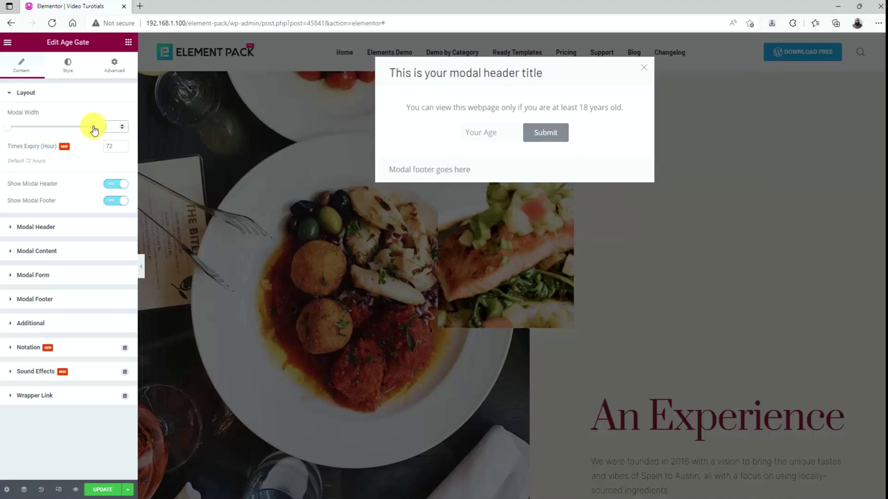
pyautogui.click(116, 147)
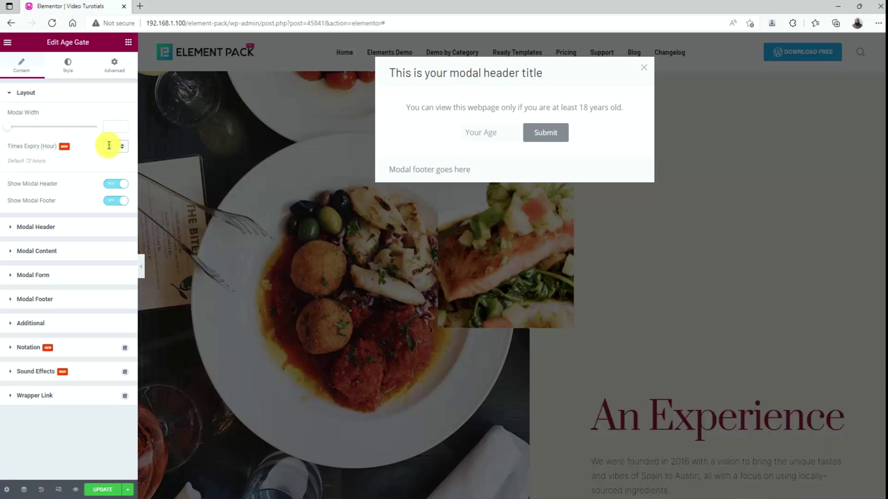
pyautogui.write('72')
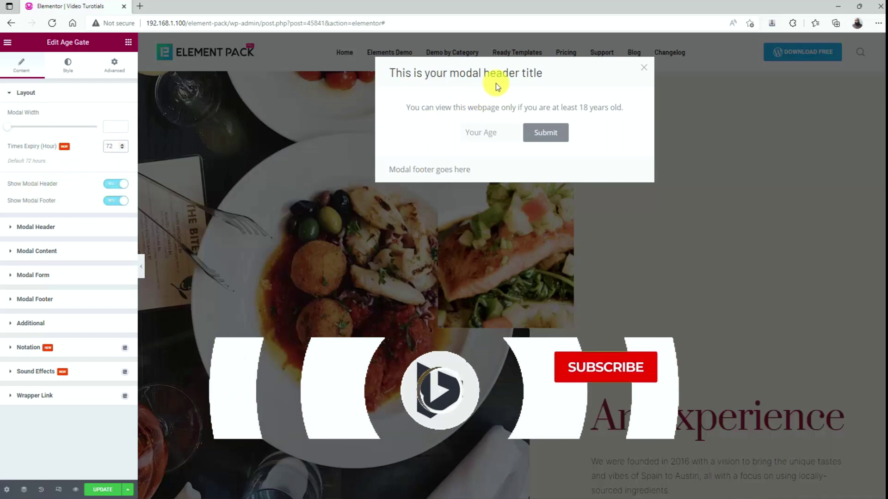
pyautogui.click(121, 201)
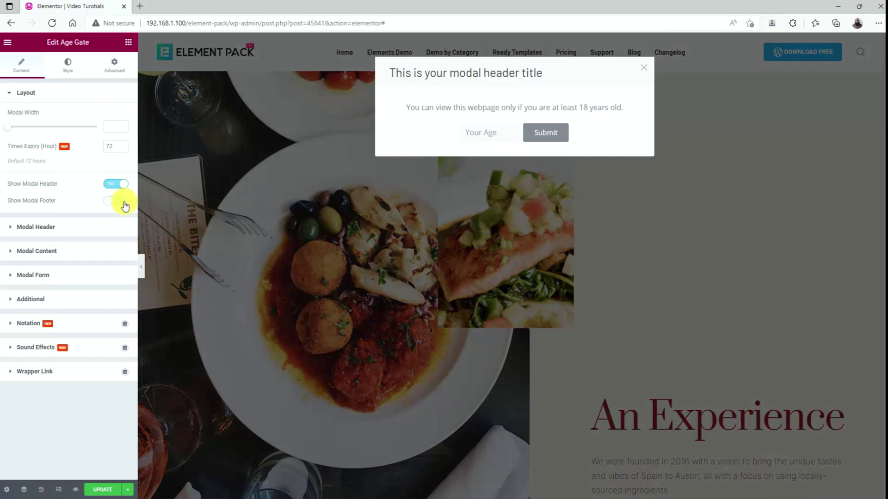
pyautogui.click(121, 202)
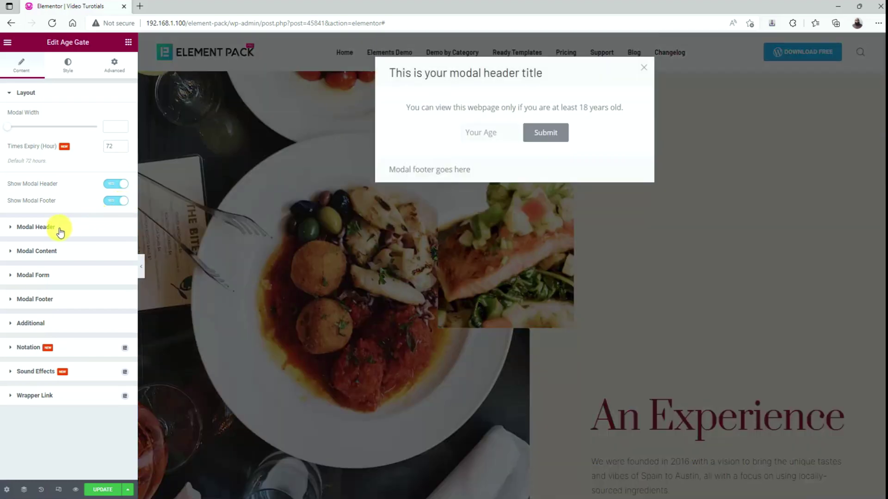
# - Change the modal header text to 'Age Verification' and centre-align it
pyautogui.click(60, 230)
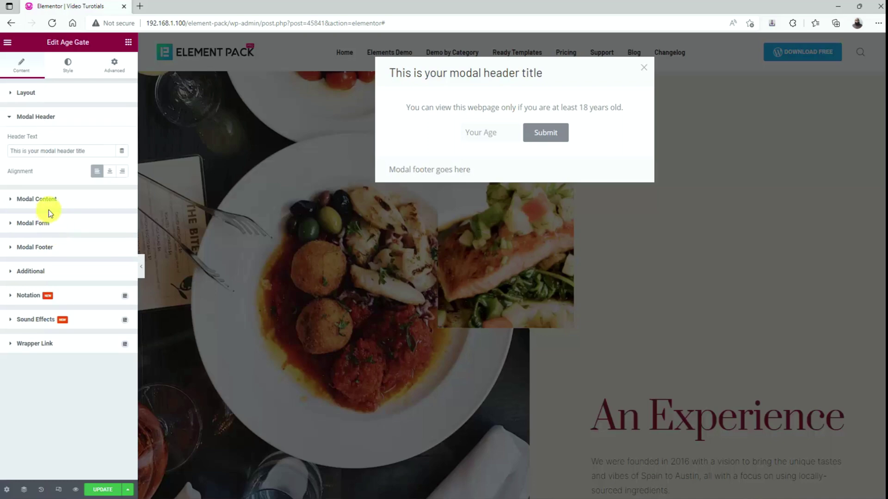
pyautogui.tripleClick(100, 149)
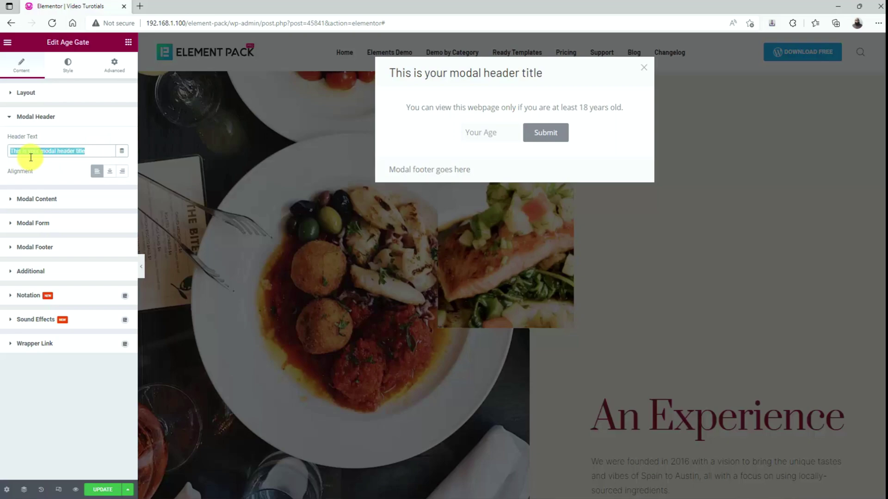
pyautogui.write('Age Verifica')
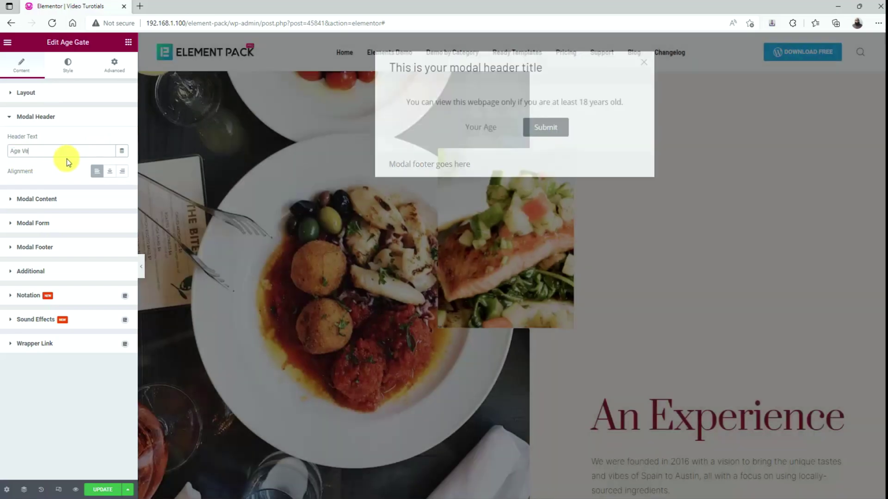
pyautogui.write('tion')
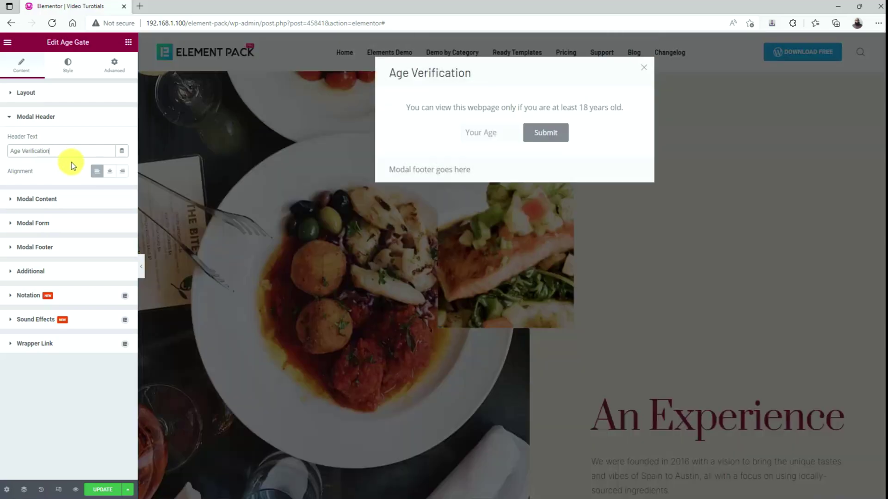
pyautogui.click(109, 176)
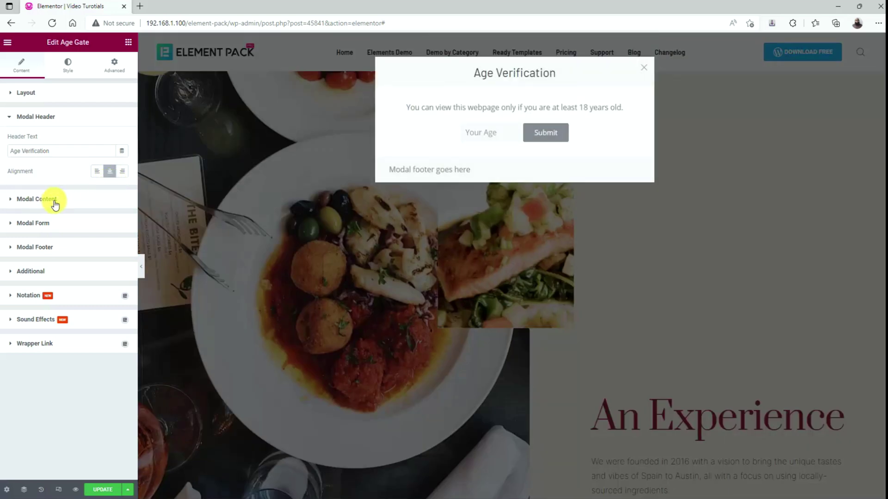
# - Paste the 18-or-older, verified-at-checkout message over the modal body text in Text view
pyautogui.click(37, 199)
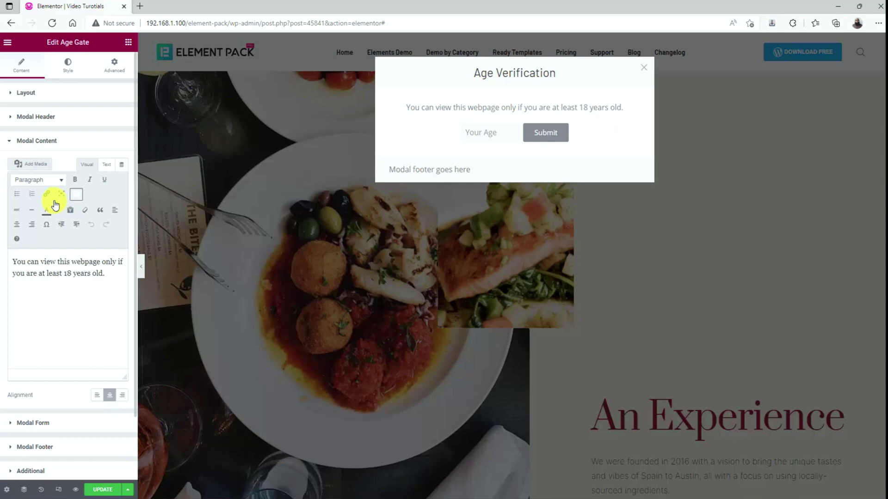
pyautogui.click(108, 172)
pyautogui.moveTo(115, 211); pyautogui.dragTo(9, 192)
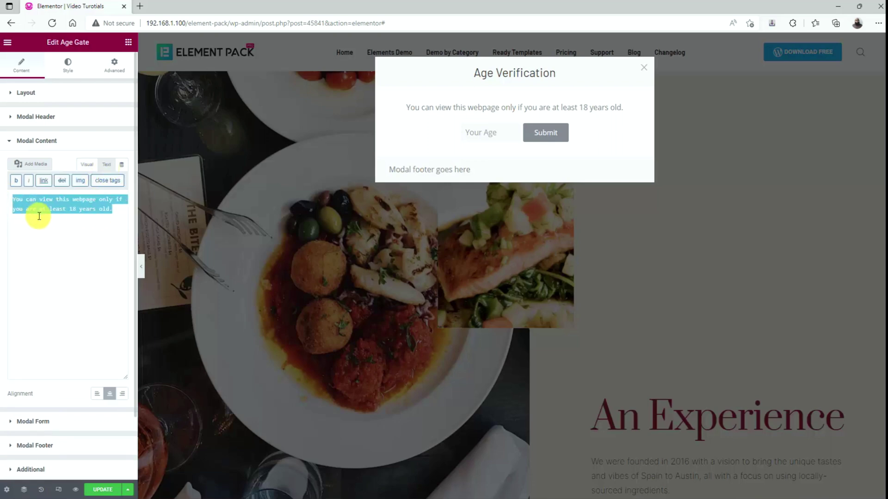
pyautogui.write('You must 18 or older to visit this website. Your age will be verified at checkout.')
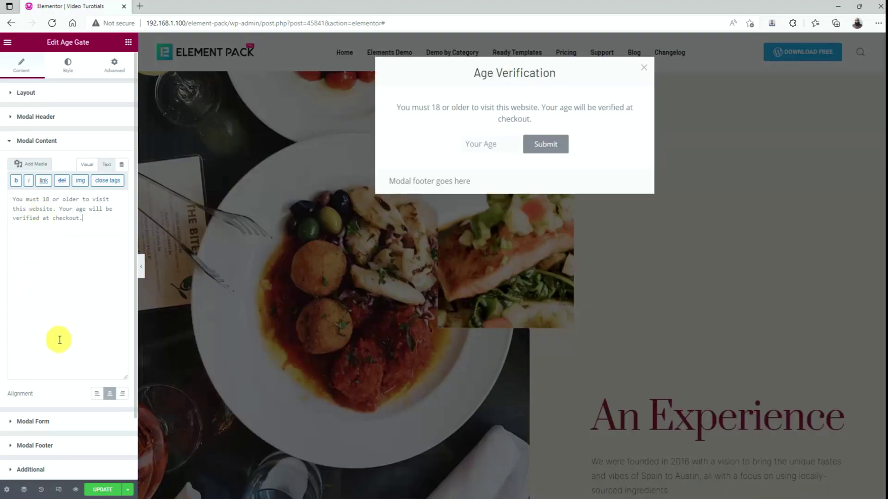
# - Set Required Minimum Age to 18, keeping the 'Your Age' placeholder and 'Submit' button text
pyautogui.click(55, 424)
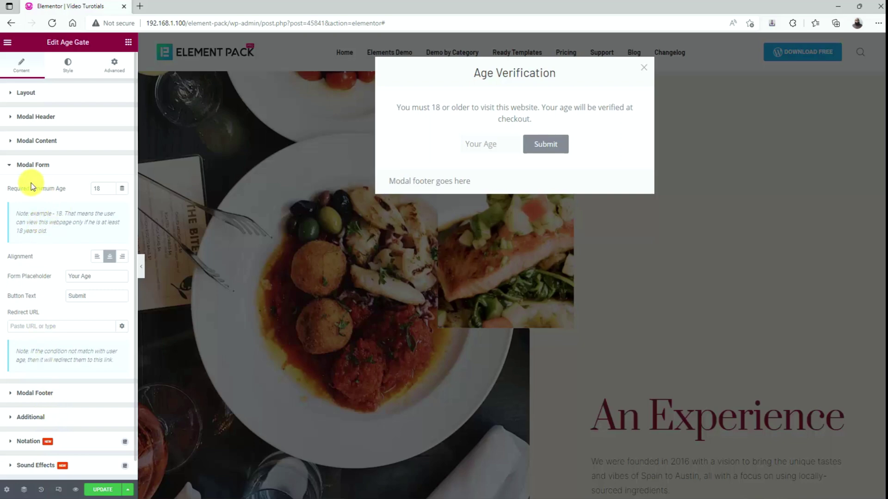
pyautogui.doubleClick(91, 191)
pyautogui.write('18')
pyautogui.moveTo(92, 277); pyautogui.dragTo(57, 276)
pyautogui.click(98, 300)
pyautogui.moveTo(97, 300); pyautogui.dragTo(69, 298)
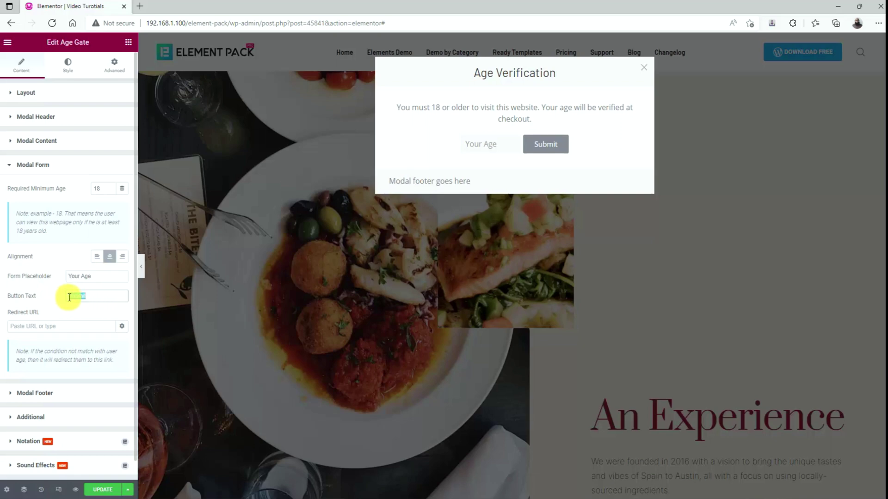
pyautogui.click(56, 326)
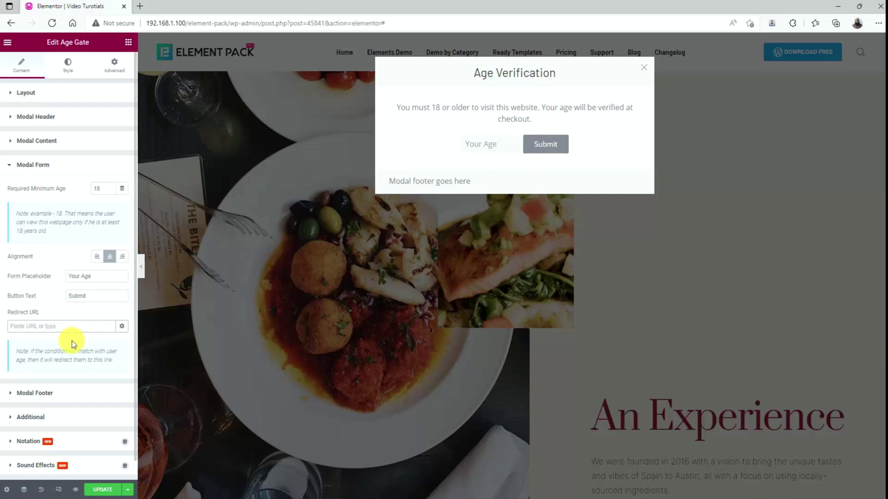
# - Change the modal footer text to 'Submit Your Age' and centre-align it
pyautogui.click(61, 401)
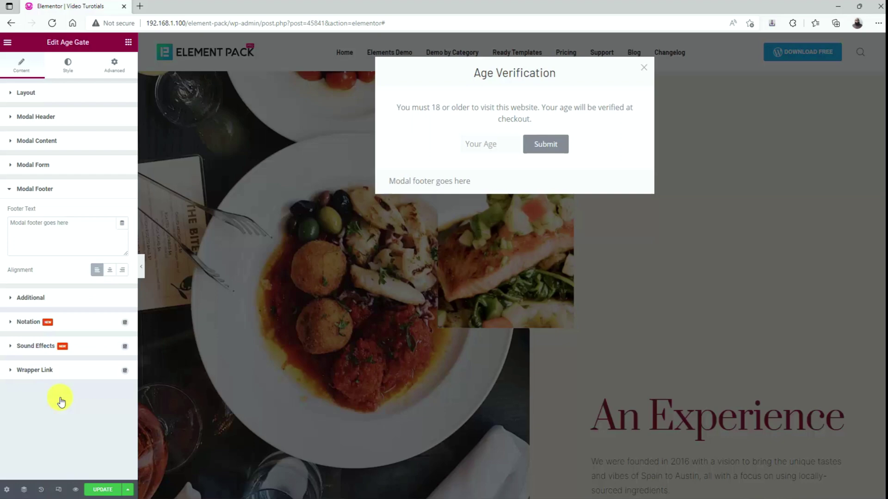
pyautogui.moveTo(69, 223); pyautogui.dragTo(6, 224)
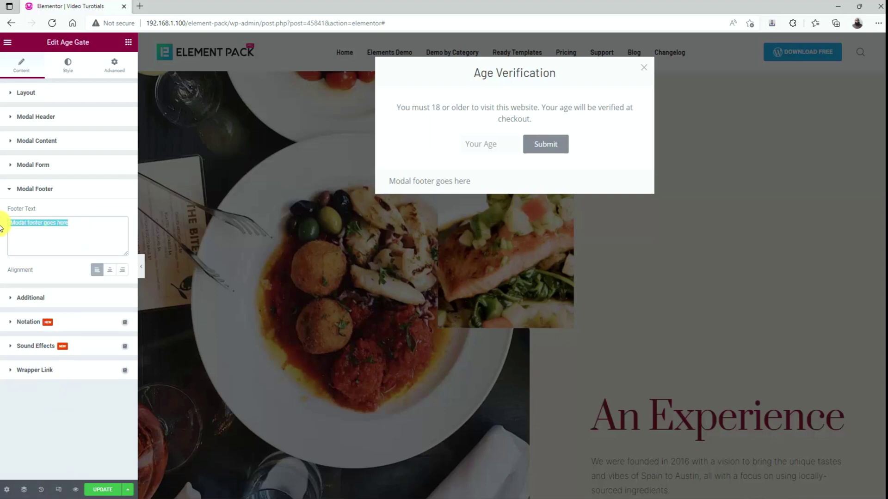
pyautogui.write('Submit')
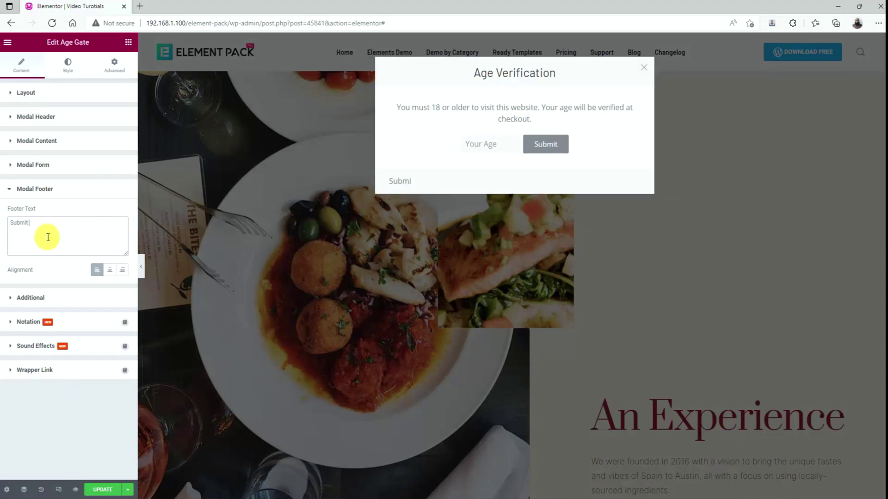
pyautogui.write(' Your Age')
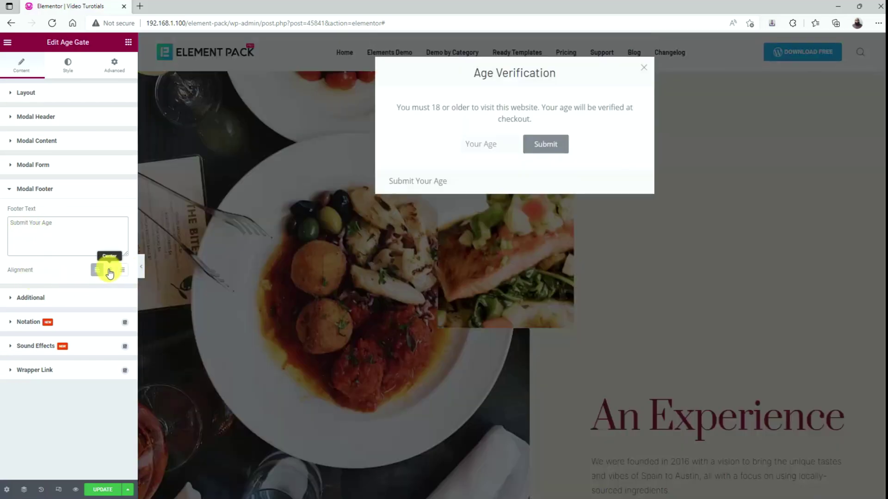
pyautogui.click(111, 272)
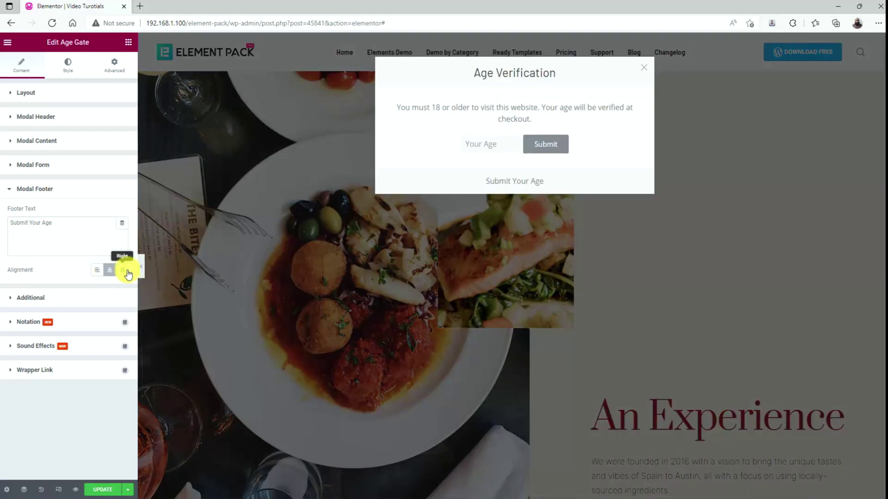
# - Keep the default close button placement, delay its appearance 2 seconds, and leave centre positioning off
pyautogui.click(80, 301)
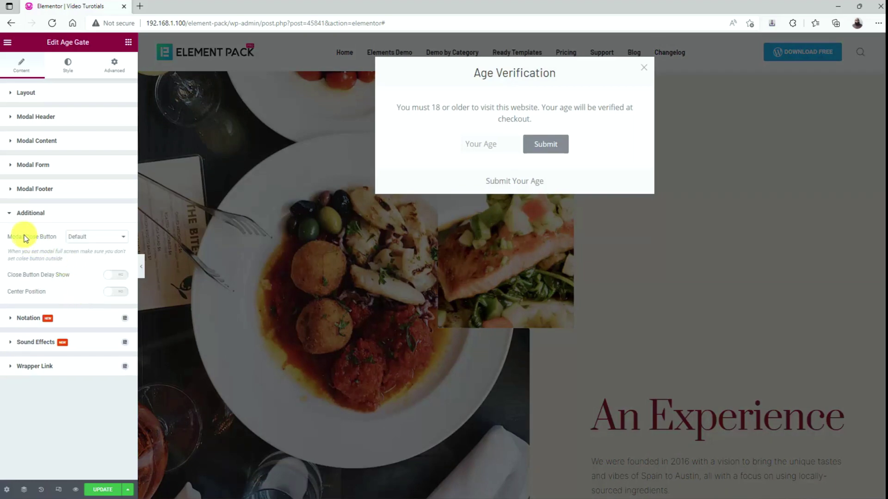
pyautogui.click(95, 241)
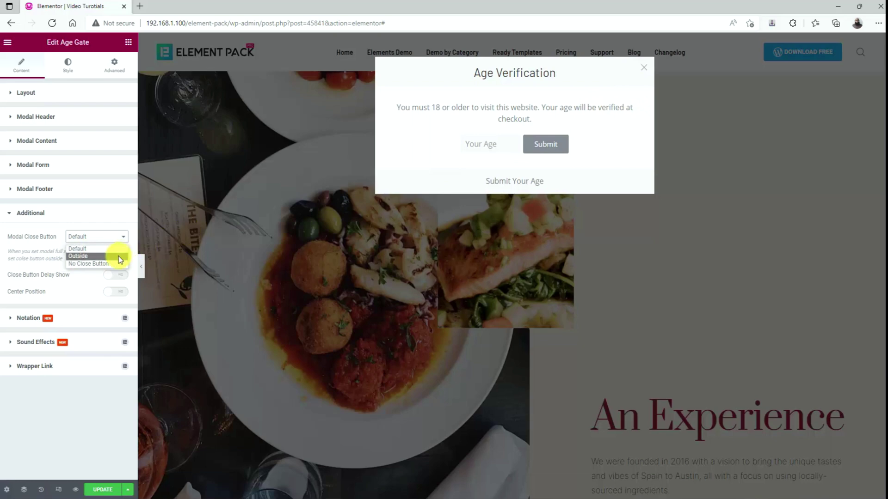
pyautogui.click(91, 281)
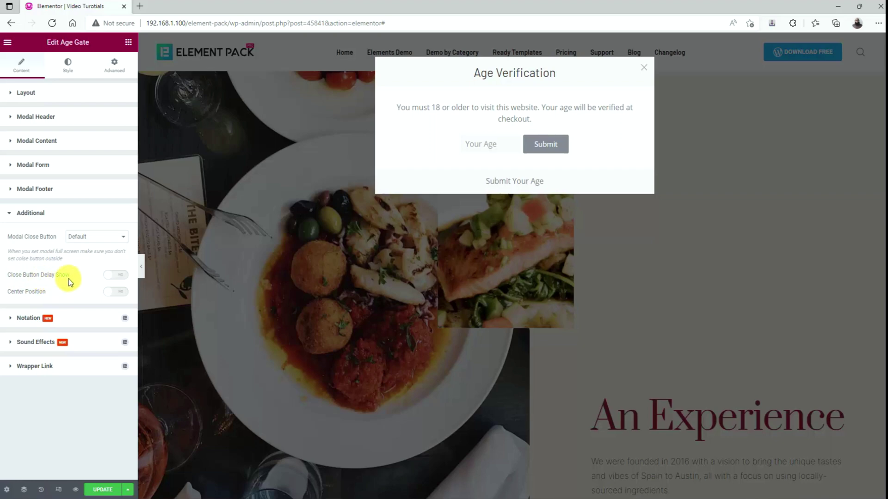
pyautogui.click(110, 275)
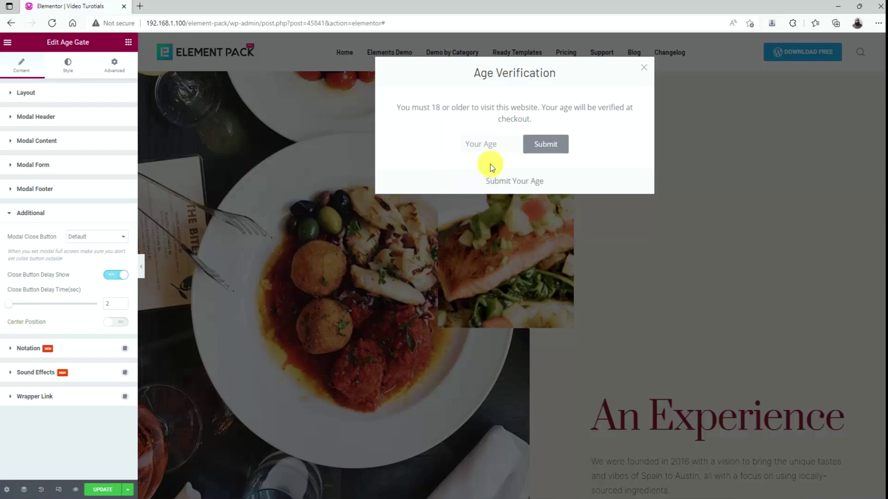
pyautogui.click(123, 323)
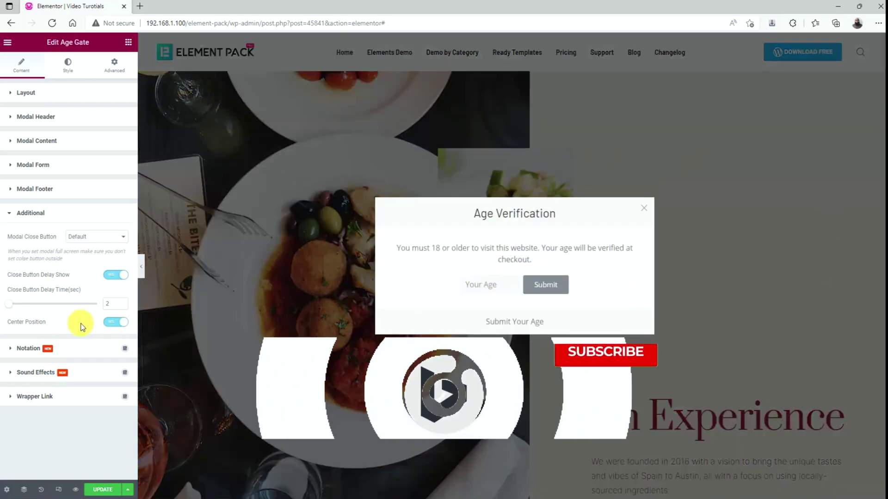
pyautogui.click(124, 324)
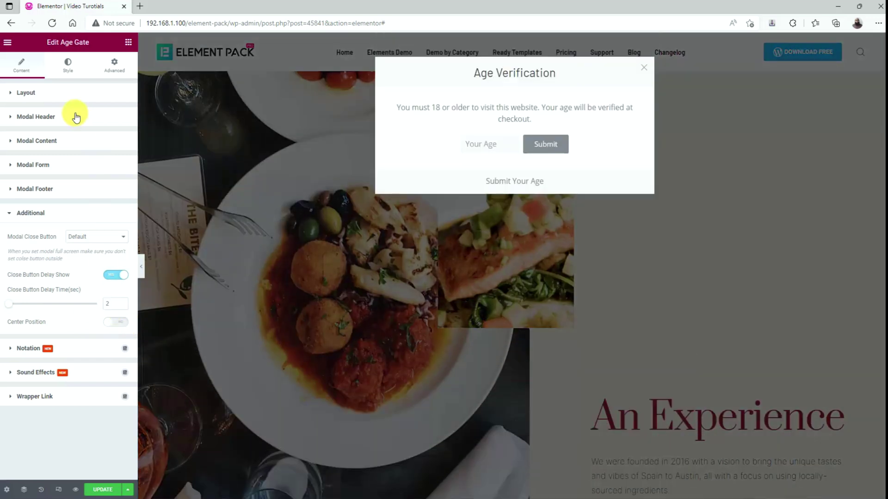
# - Give the close button a yellow background, white icon, border radius 5 and padding 8
pyautogui.click(70, 73)
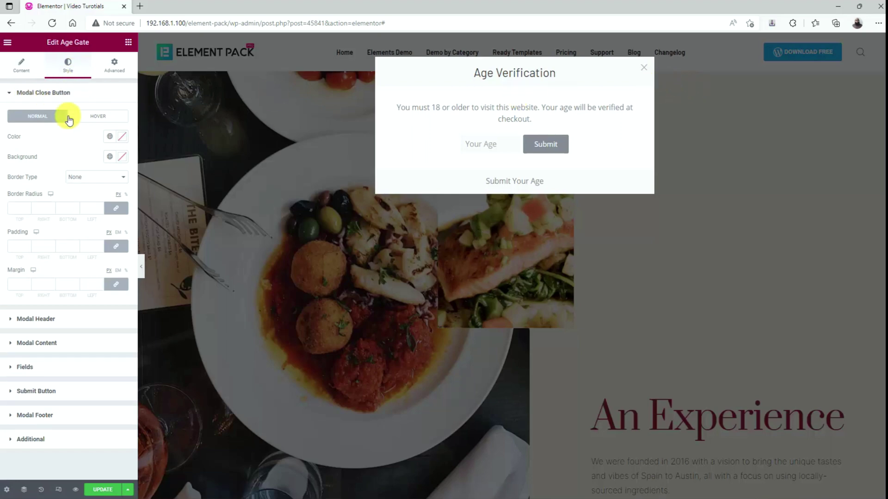
pyautogui.click(122, 157)
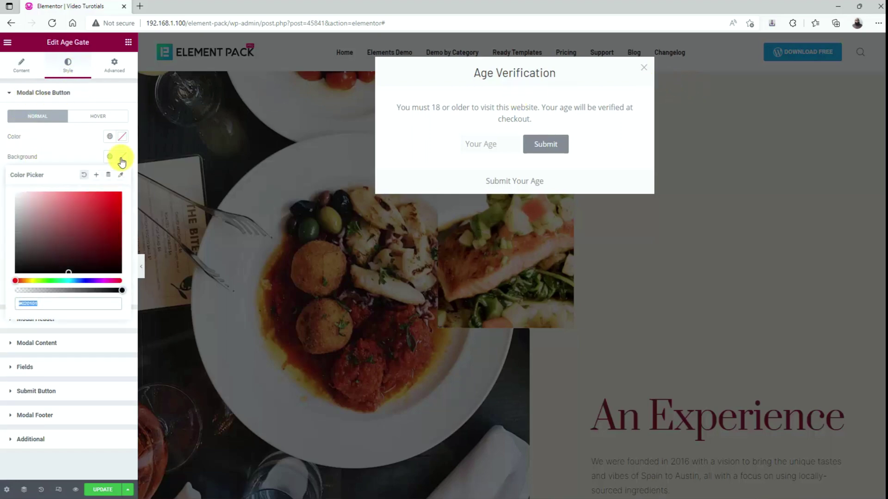
pyautogui.hotkey('ctrl', 'v')
pyautogui.click(71, 155)
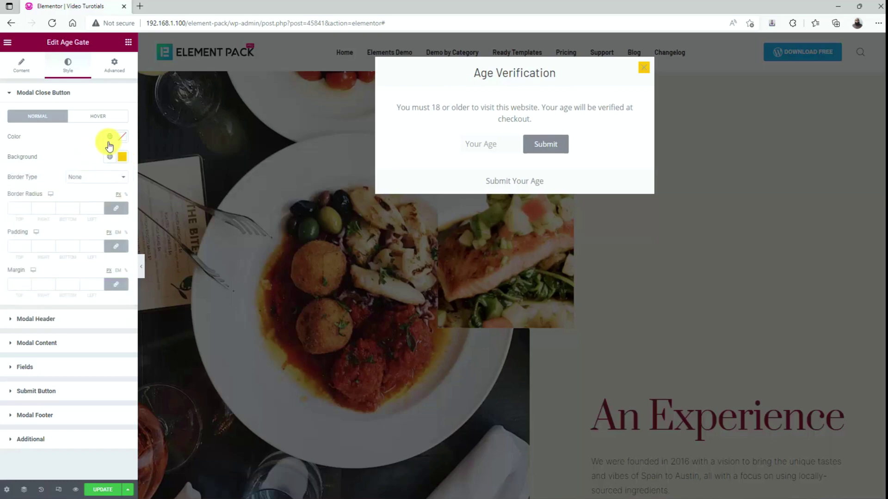
pyautogui.click(68, 139)
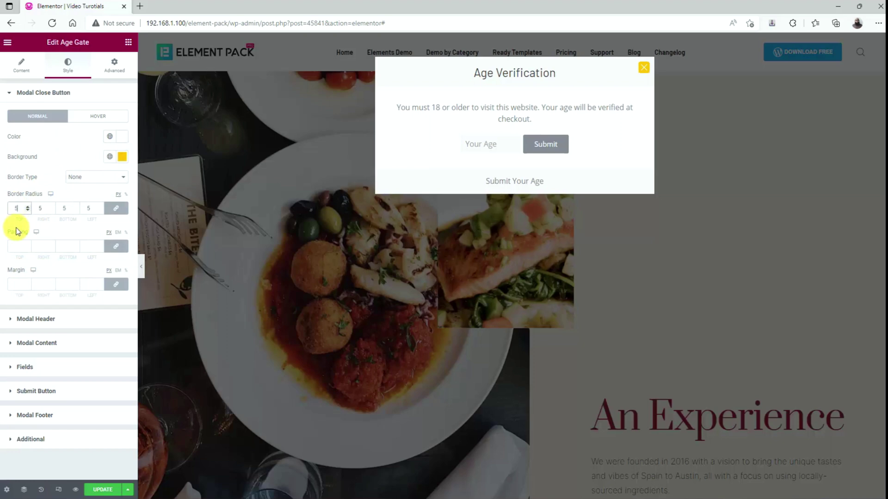
pyautogui.click(28, 248)
pyautogui.write('8')
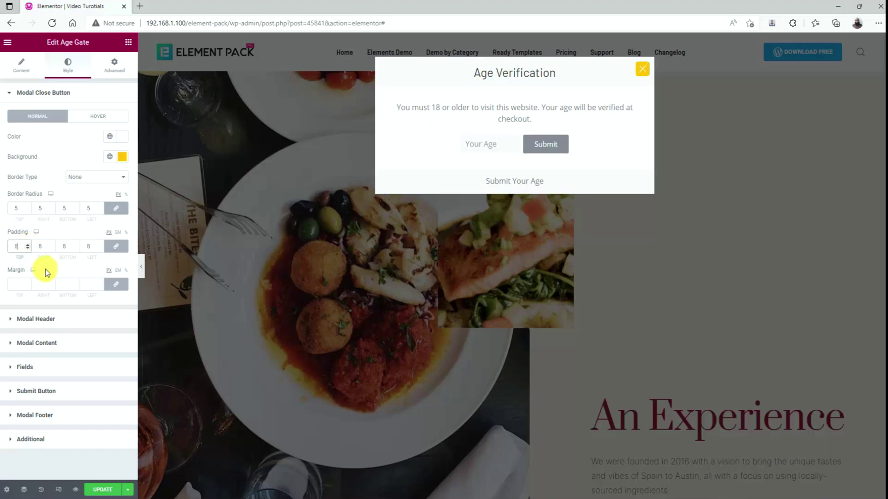
# - Make the modal header title black and give the header 40 px top padding
pyautogui.click(60, 322)
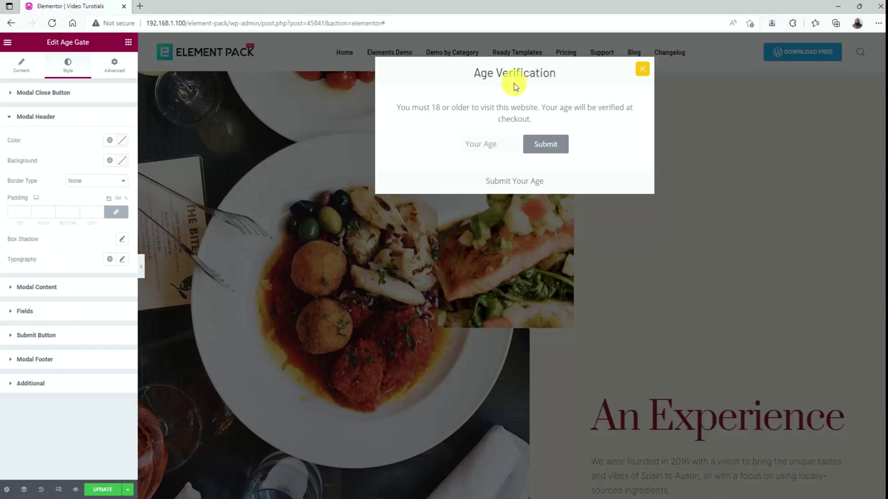
pyautogui.click(122, 161)
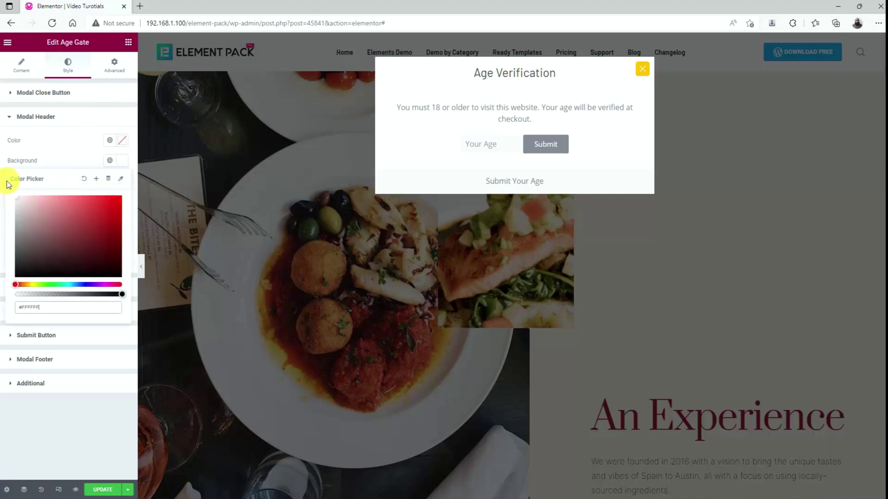
pyautogui.click(69, 164)
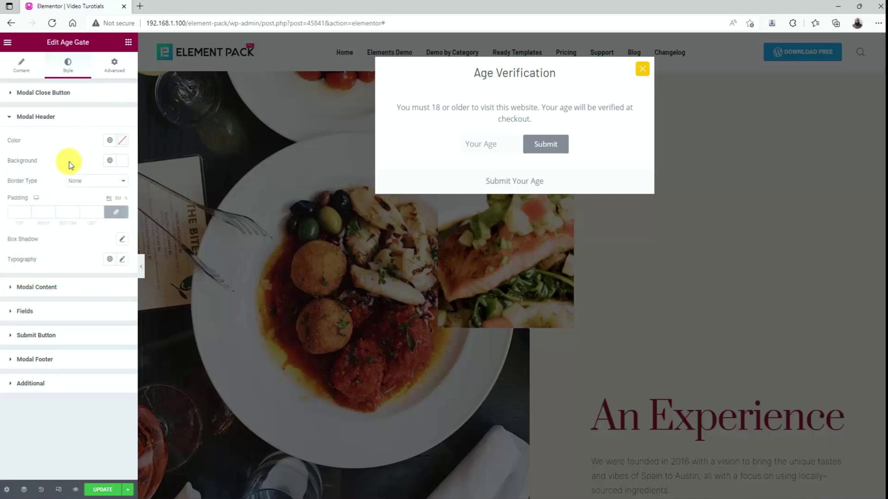
pyautogui.click(122, 140)
pyautogui.moveTo(50, 212); pyautogui.dragTo(10, 260)
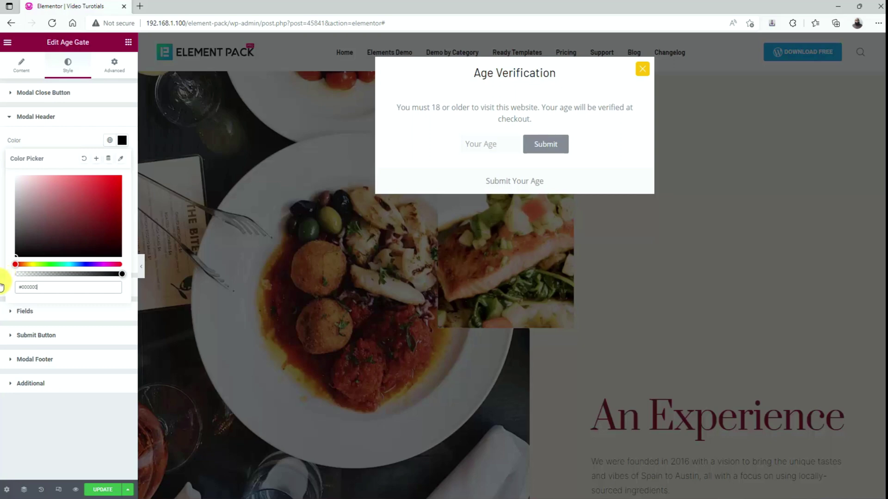
pyautogui.click(70, 135)
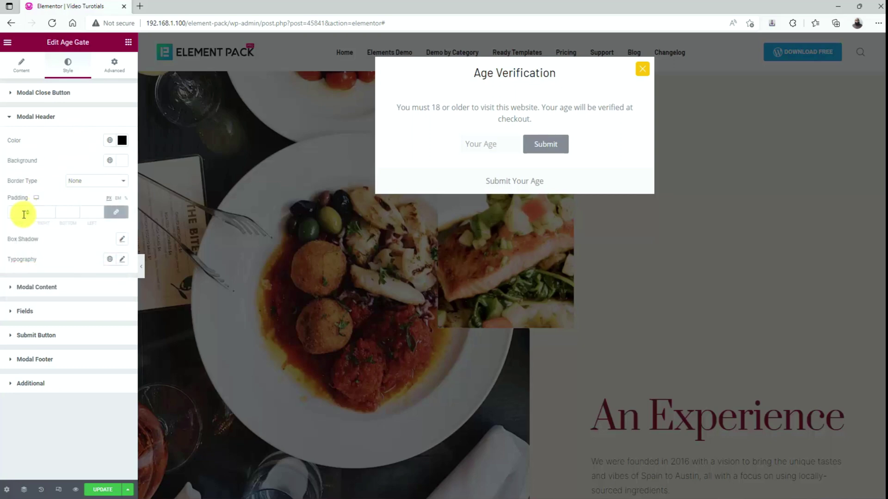
pyautogui.click(116, 213)
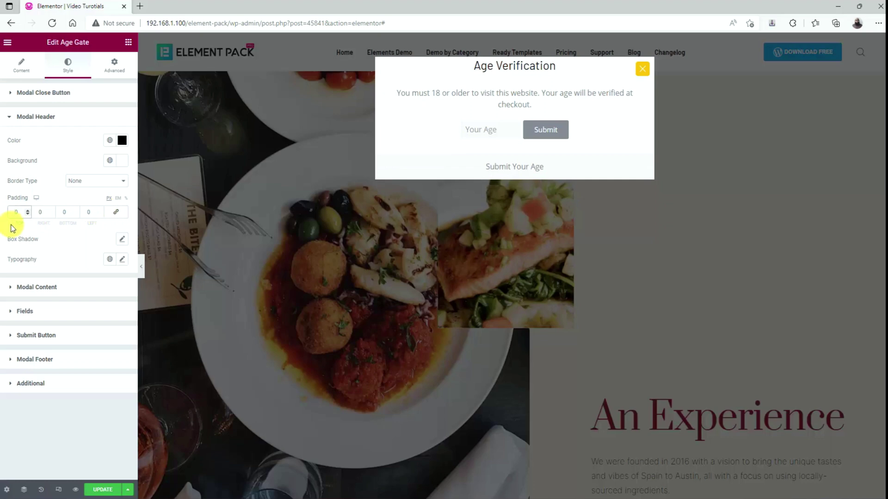
pyautogui.write('40')
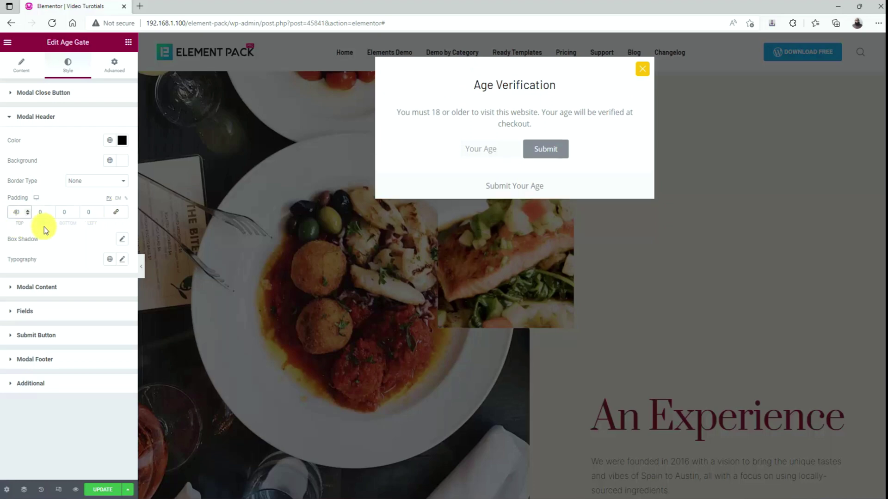
# - Set the header title typography to Montserrat, size 32, weight 500
pyautogui.click(122, 259)
pyautogui.click(94, 305)
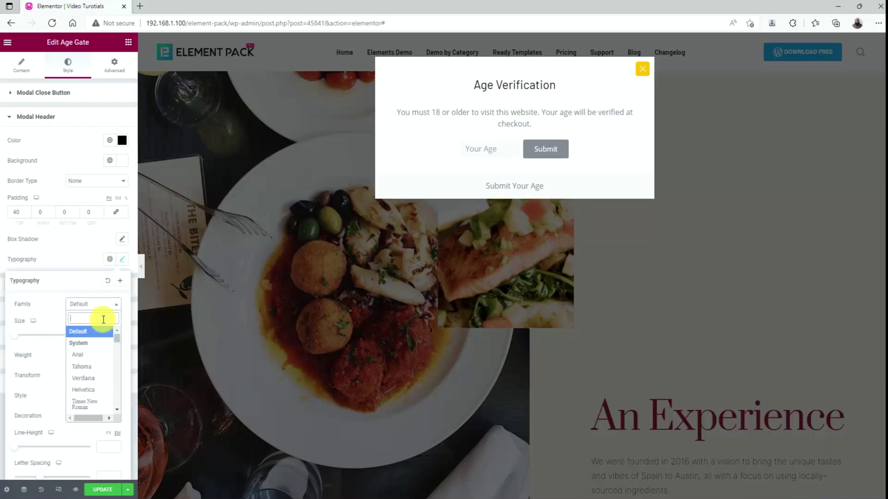
pyautogui.write('mont')
pyautogui.click(107, 342)
pyautogui.moveTo(17, 341); pyautogui.dragTo(26, 341)
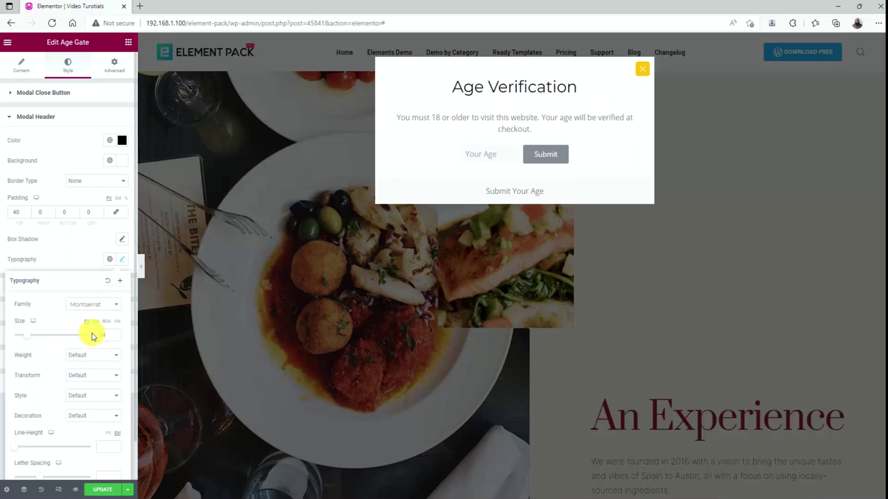
pyautogui.click(92, 356)
pyautogui.click(90, 397)
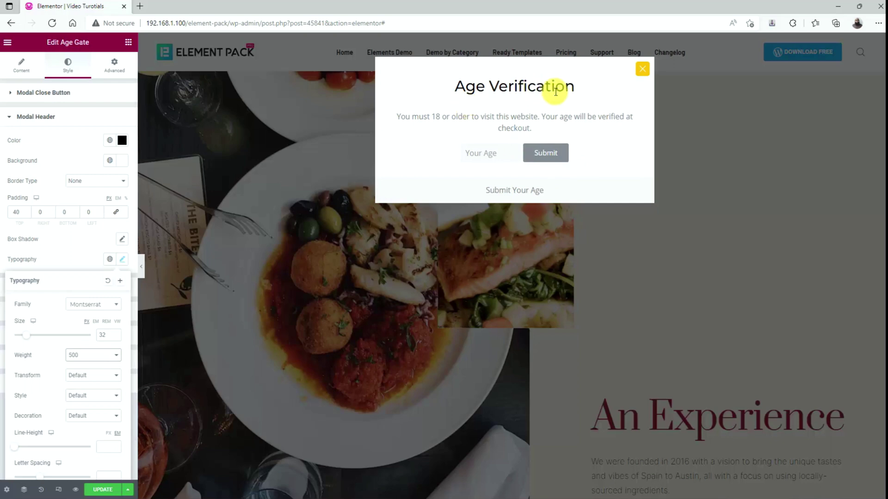
pyautogui.click(82, 252)
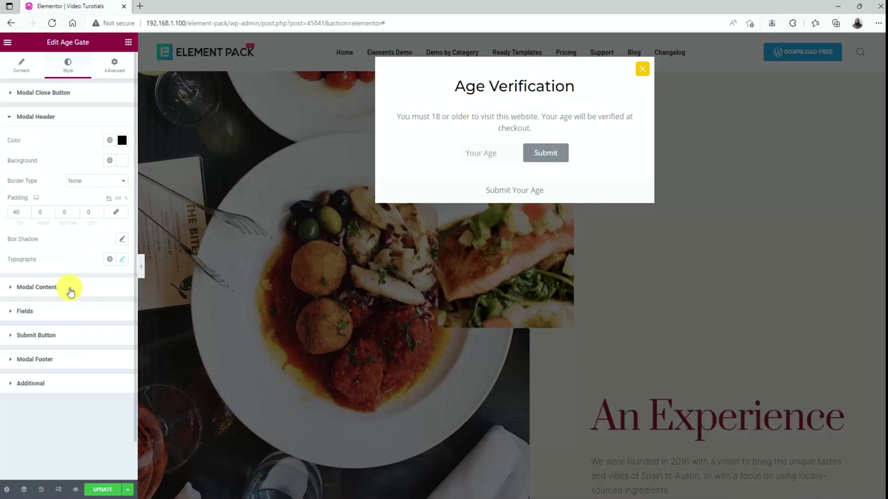
# - Make the modal message text black (#000000) and set its font family to Open Sans
pyautogui.click(70, 291)
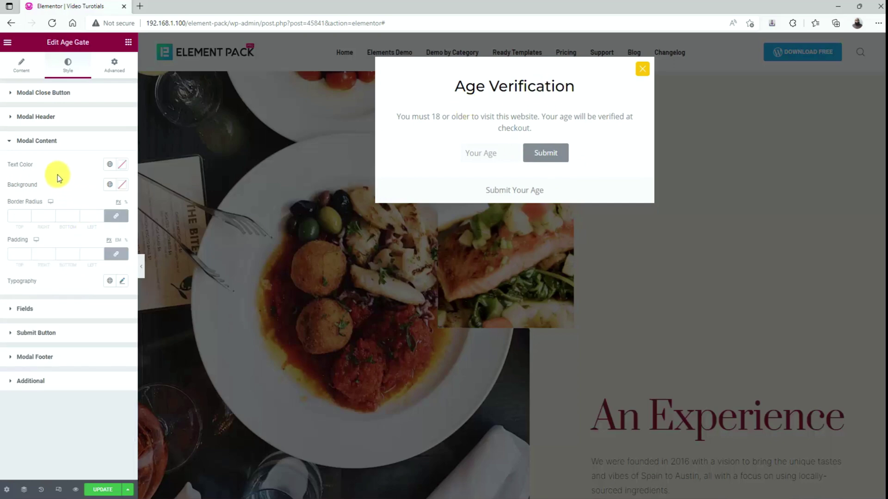
pyautogui.click(122, 164)
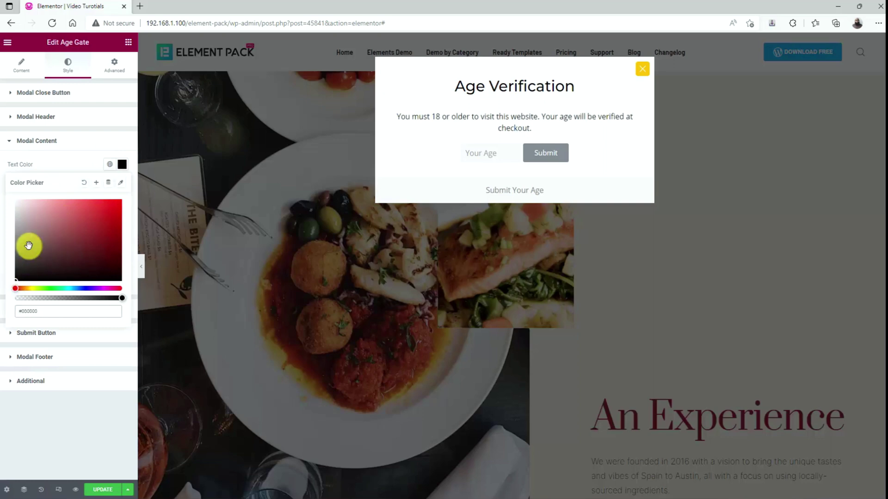
pyautogui.click(62, 156)
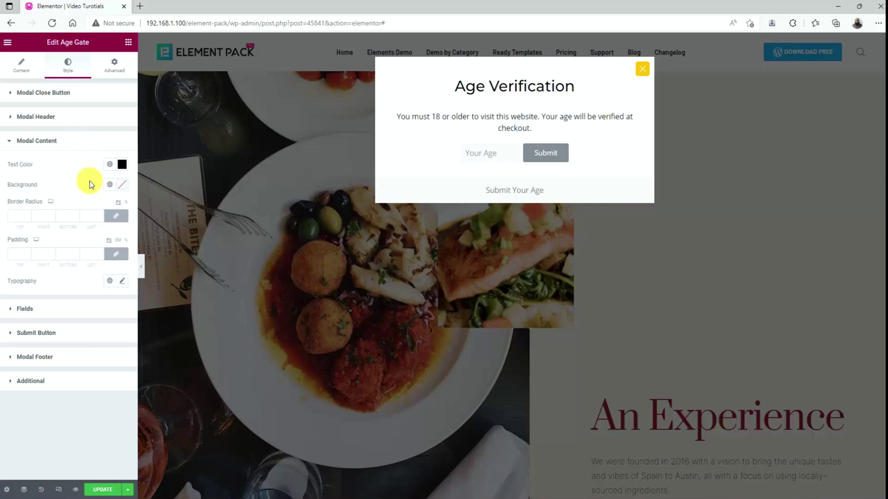
pyautogui.click(122, 281)
pyautogui.click(92, 326)
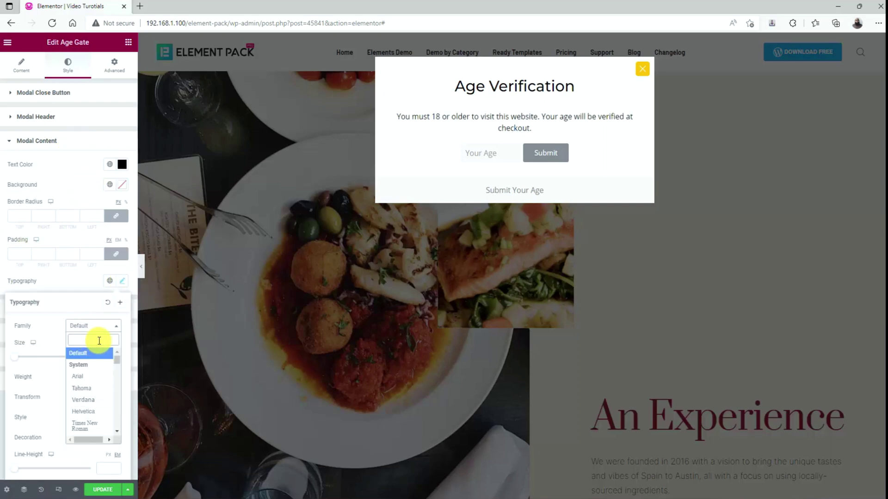
pyautogui.write('open')
pyautogui.click(96, 366)
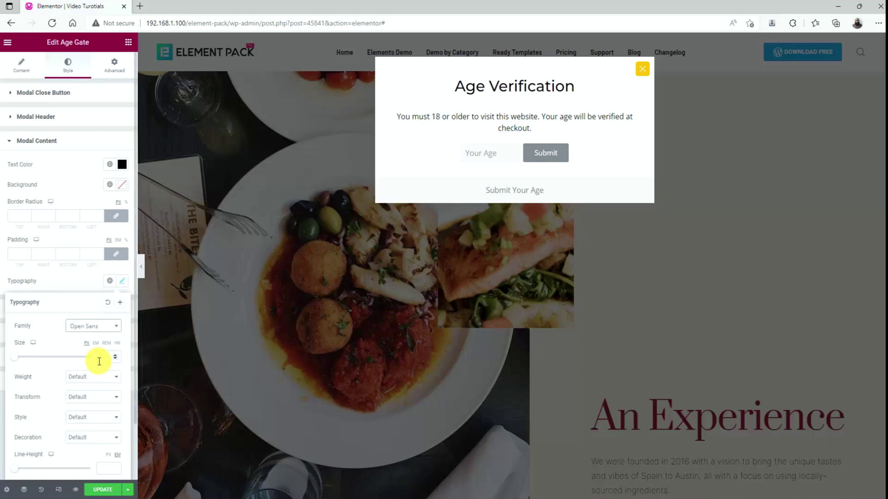
pyautogui.click(72, 295)
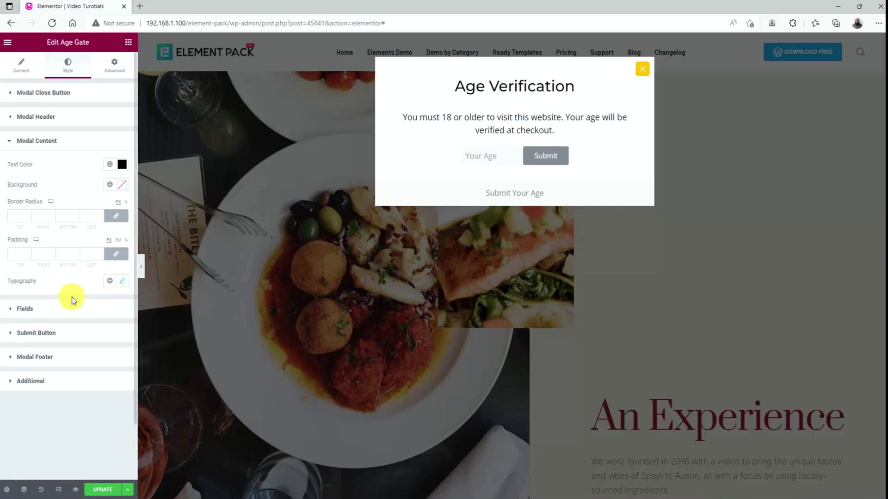
# - Widen the Your Age field and make its text and placeholder colour #FFC100
pyautogui.click(72, 309)
pyautogui.moveTo(9, 199); pyautogui.dragTo(114, 201)
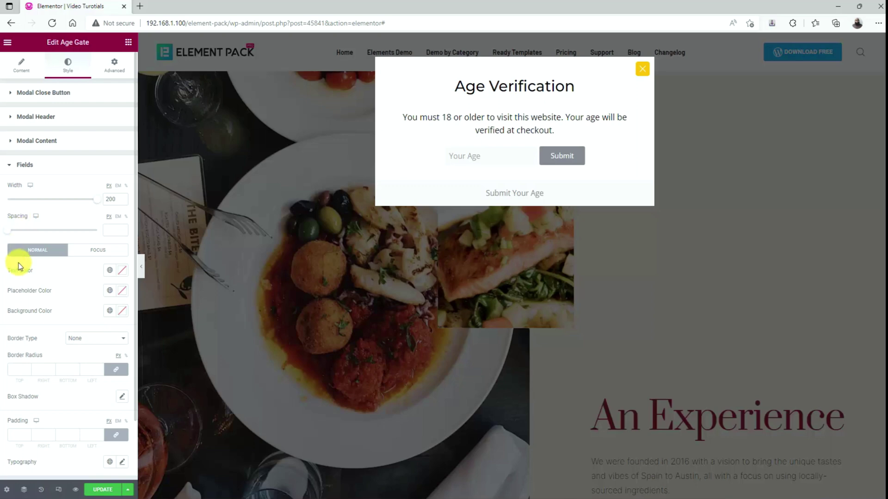
pyautogui.click(124, 275)
pyautogui.hotkey('ctrl', 'v')
pyautogui.click(125, 298)
pyautogui.scroll(-2, 124, 296)
pyautogui.click(124, 228)
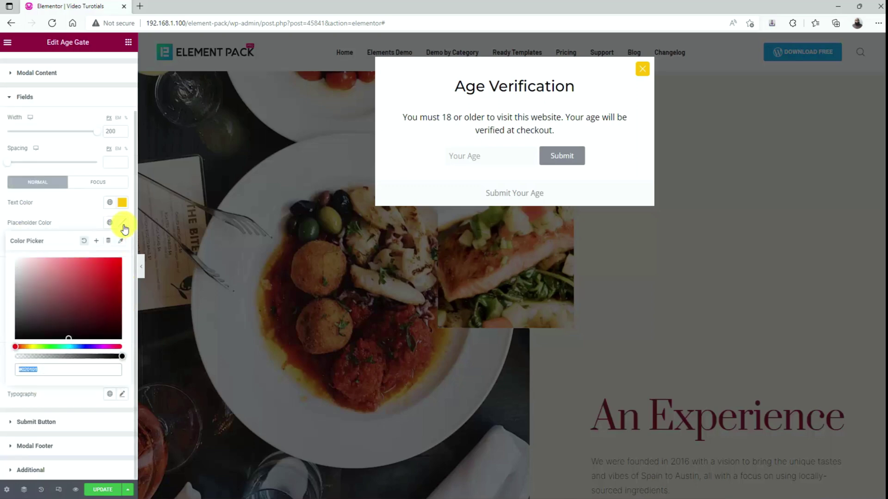
pyautogui.hotkey('ctrl', 'v')
pyautogui.click(84, 223)
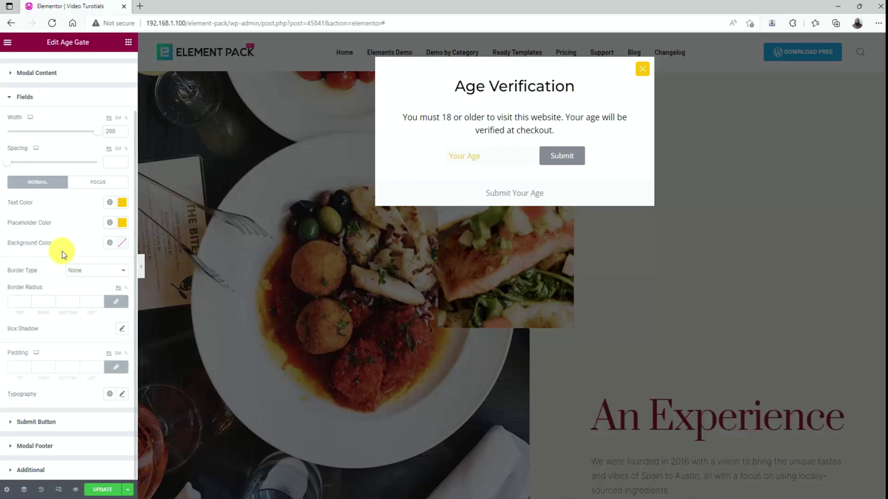
# - Give the age field a solid 1 px #FFC100 border and a white #FFFFFF background
pyautogui.click(87, 271)
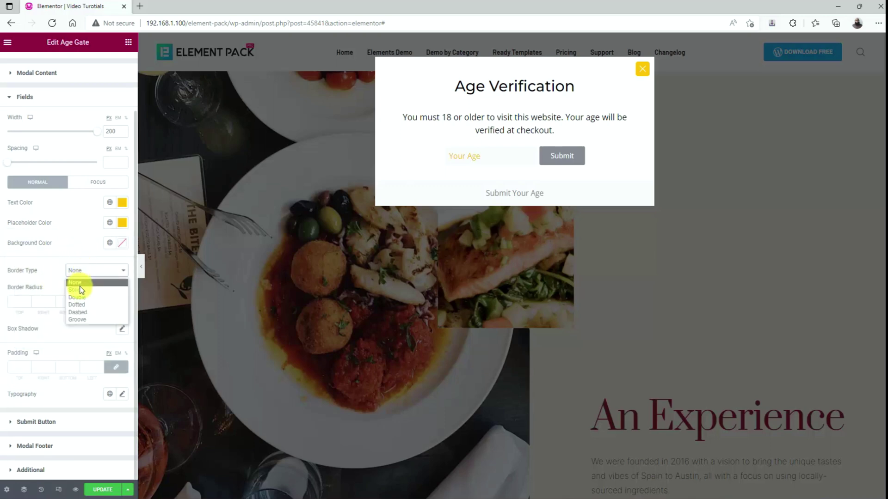
pyautogui.click(80, 291)
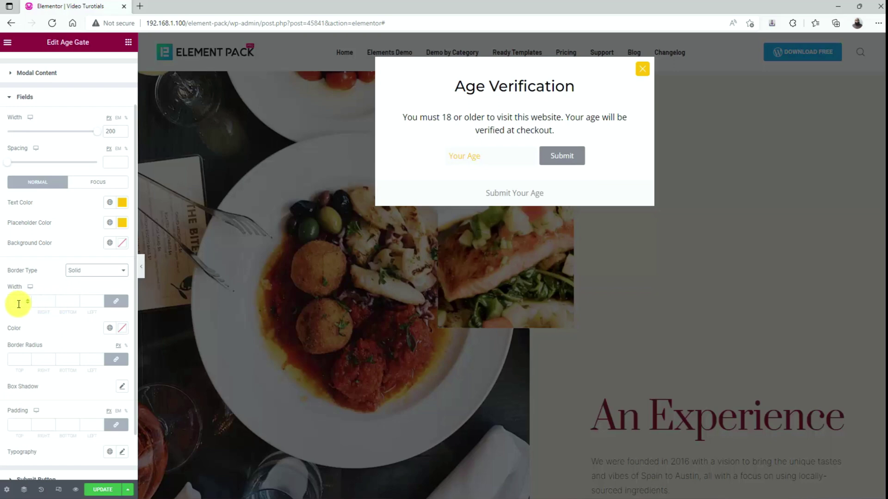
pyautogui.click(16, 302)
pyautogui.write('1')
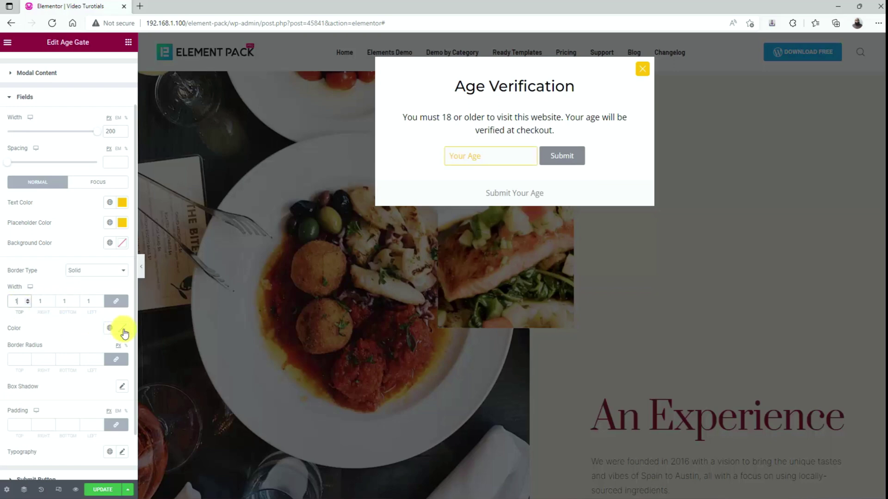
pyautogui.click(122, 328)
pyautogui.write('#FFC100')
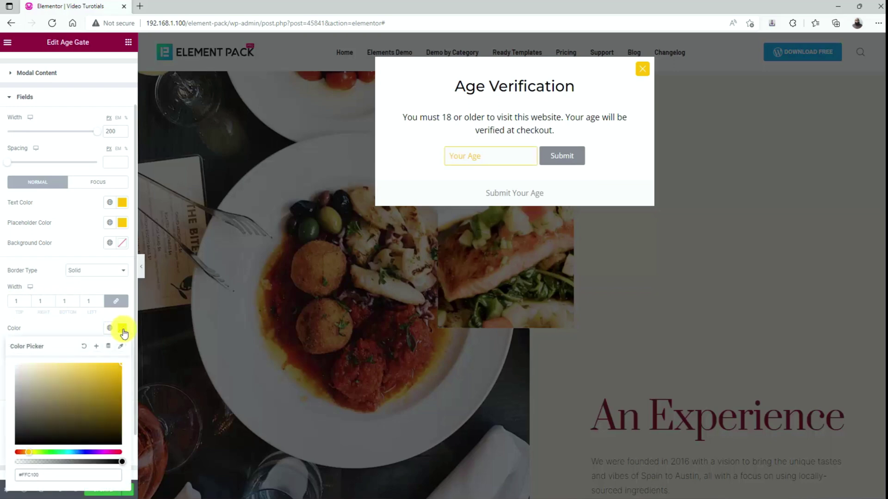
pyautogui.click(88, 330)
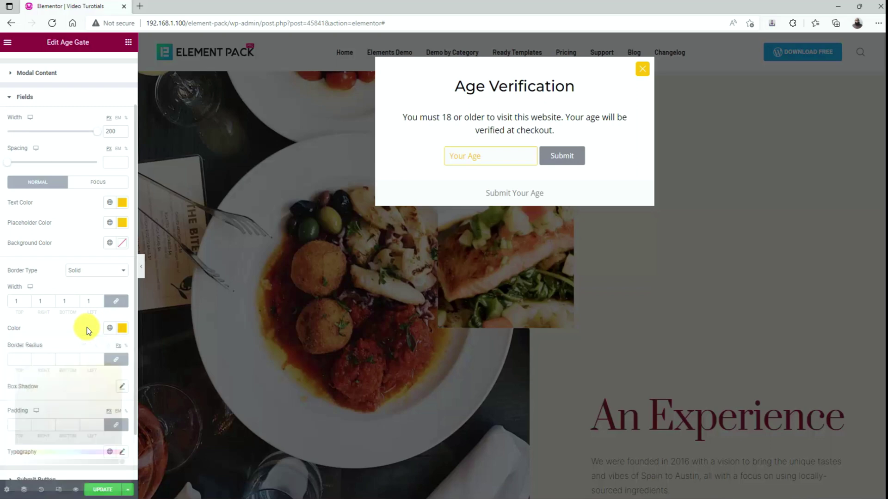
pyautogui.click(122, 242)
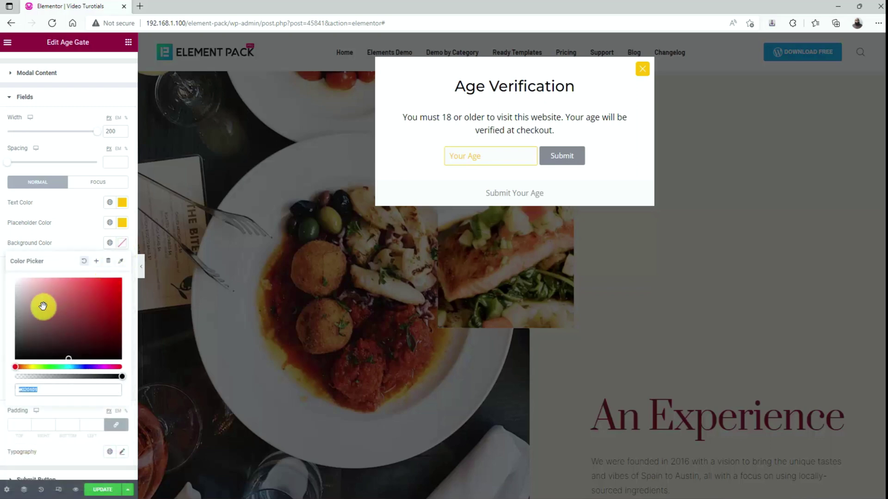
pyautogui.click(56, 251)
# - Set the age field padding to 14/18/14/17 (top/right/bottom/left)
pyautogui.scroll(-1, 78, 334)
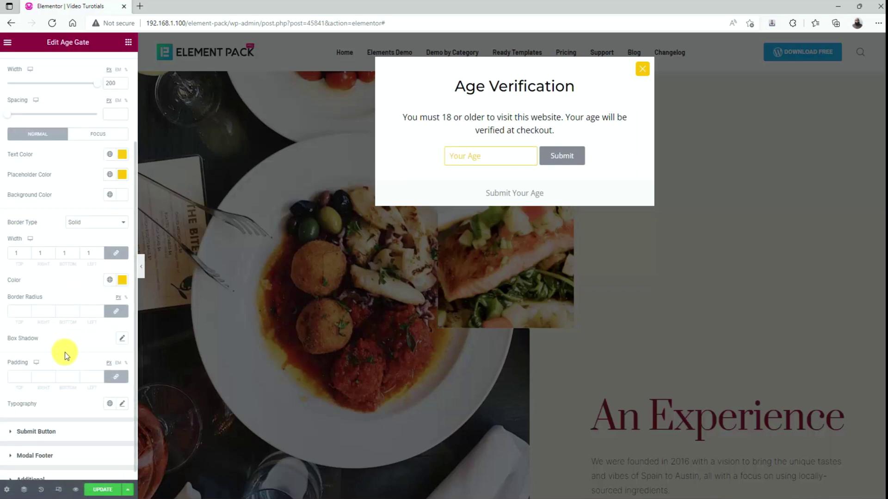
pyautogui.click(16, 377)
pyautogui.write('14')
pyautogui.click(116, 377)
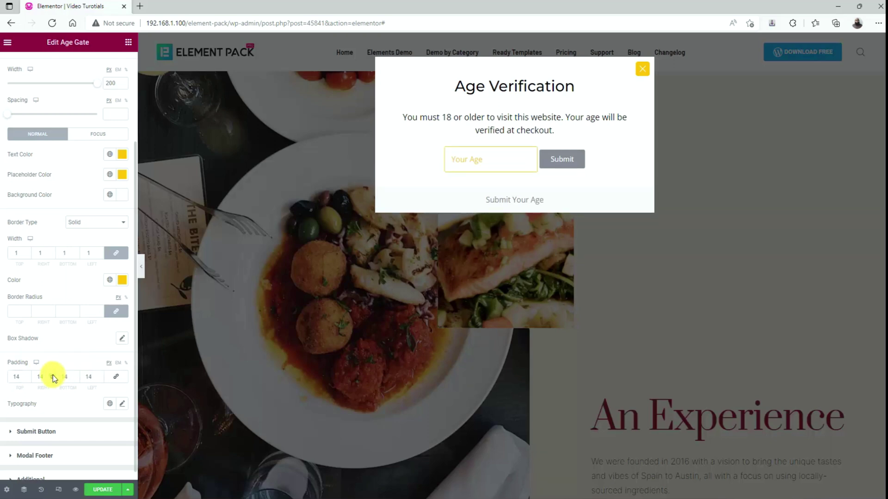
pyautogui.click(53, 378)
pyautogui.click(52, 375)
pyautogui.click(101, 375)
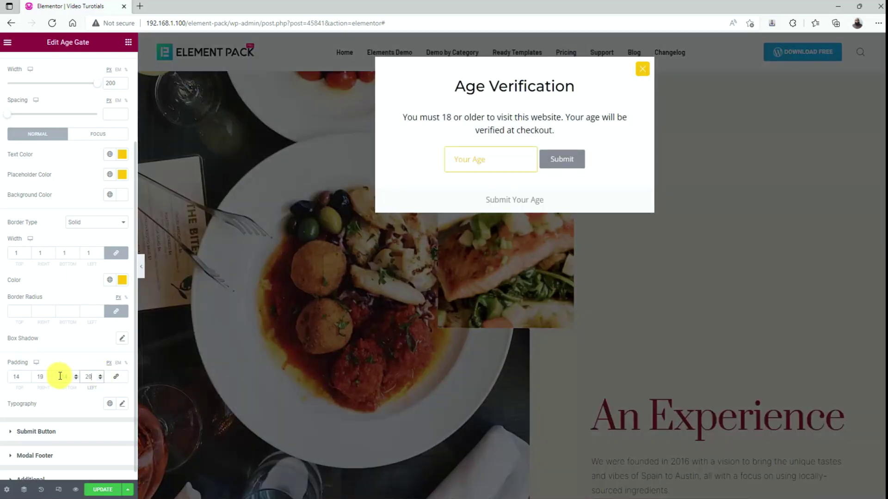
pyautogui.click(52, 380)
pyautogui.click(100, 379)
pyautogui.click(100, 380)
pyautogui.click(101, 379)
pyautogui.click(121, 398)
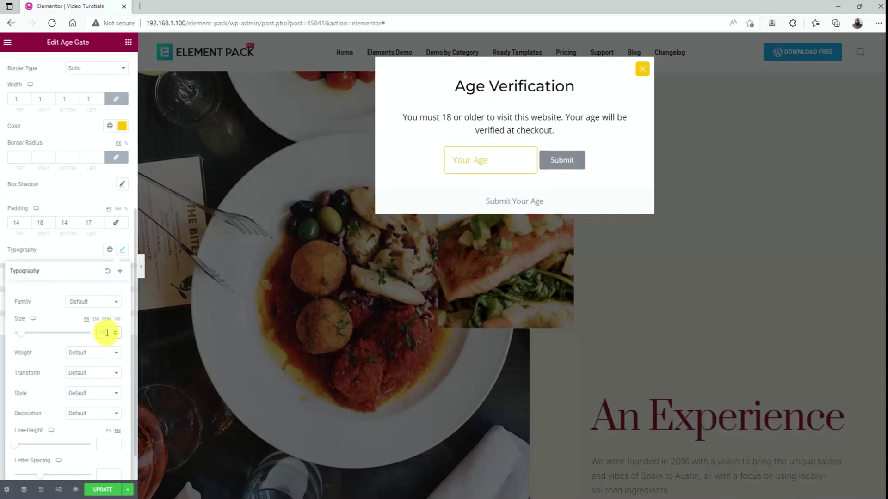
pyautogui.click(73, 248)
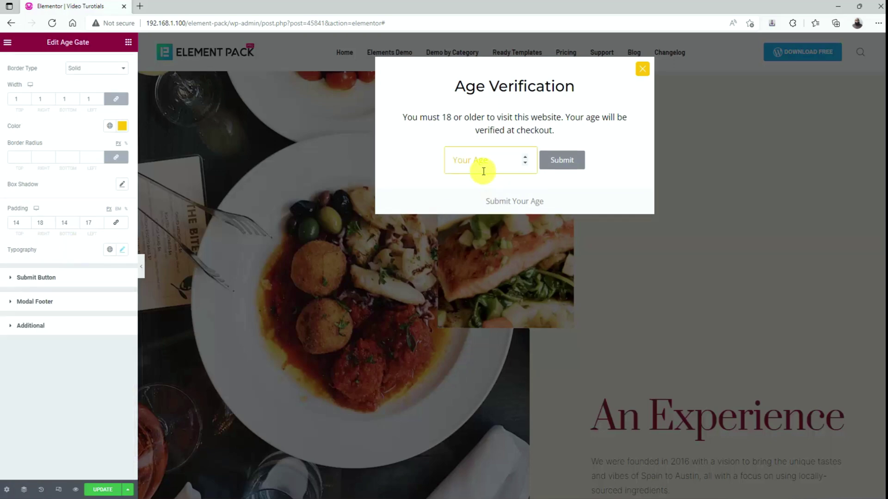
# - Give the Submit button a plain yellow #FFC100 background
pyautogui.click(61, 280)
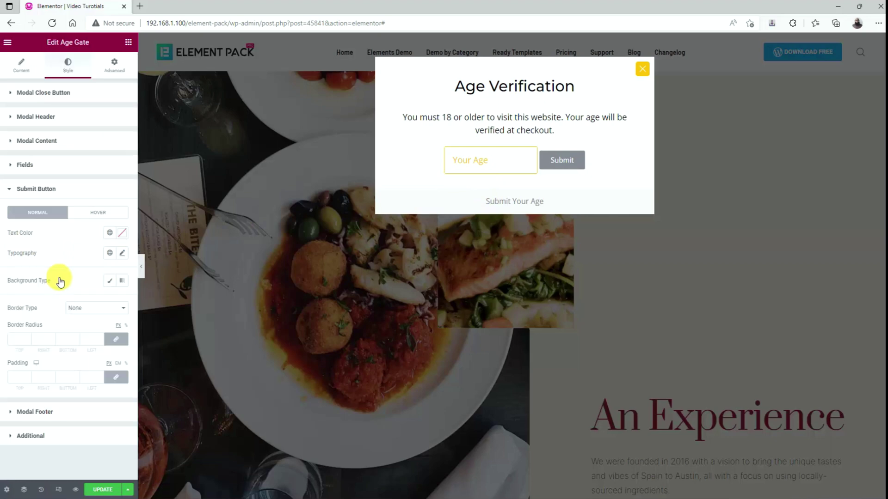
pyautogui.click(111, 281)
pyautogui.click(121, 301)
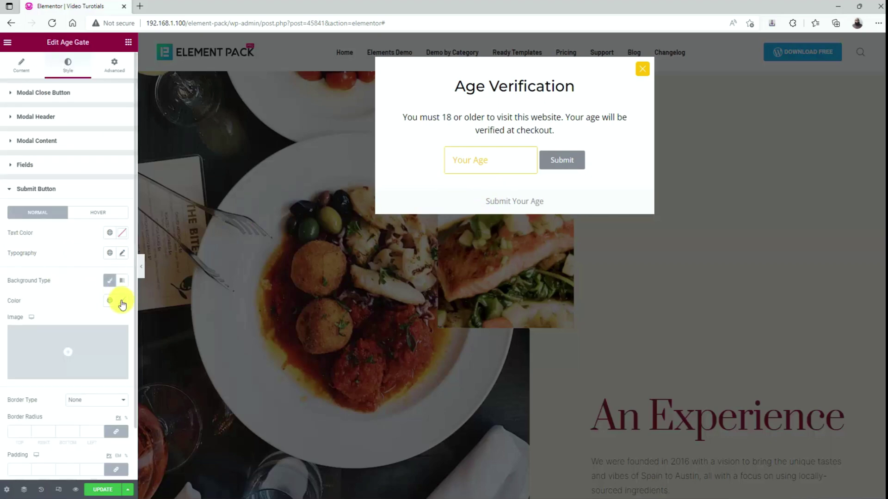
pyautogui.hotkey('ctrl', 'v')
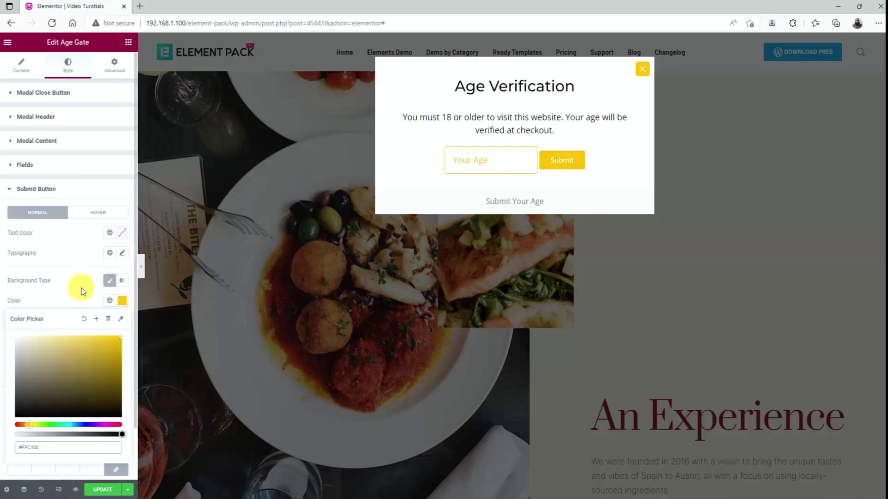
pyautogui.click(79, 288)
pyautogui.click(122, 233)
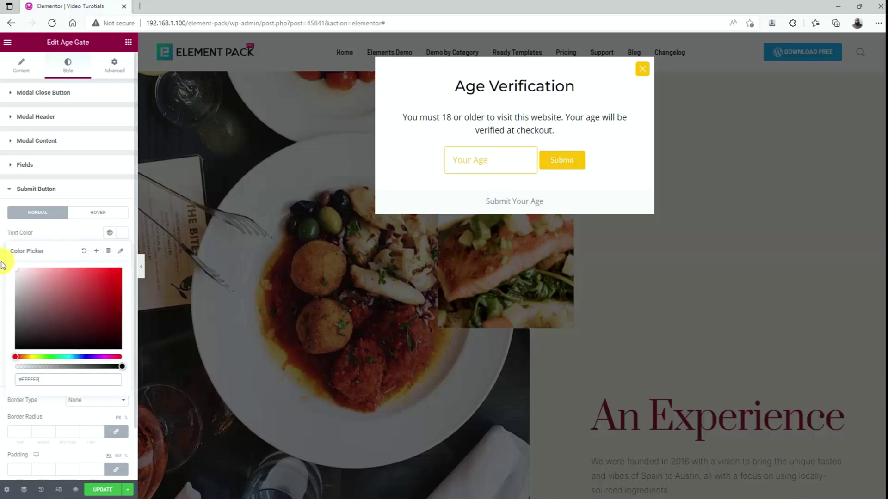
pyautogui.click(61, 234)
# - Enlarge the Submit button text to size 19
pyautogui.scroll(-2, 106, 324)
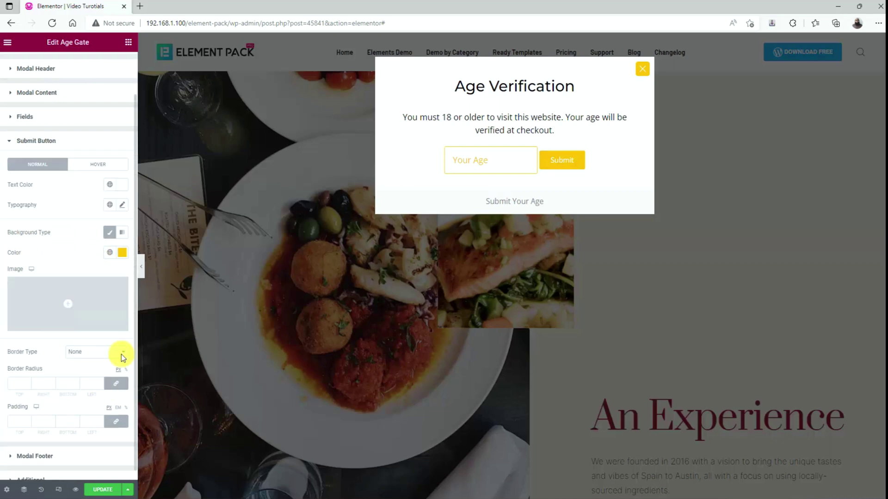
pyautogui.click(122, 196)
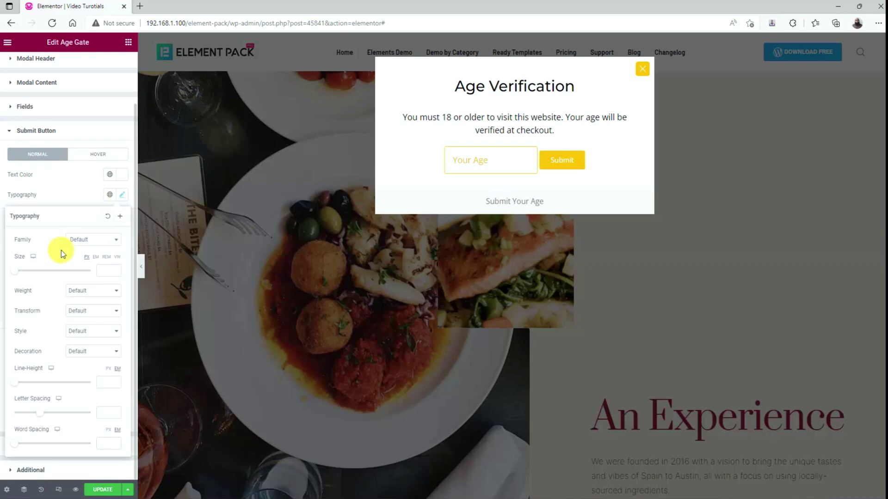
pyautogui.moveTo(14, 276); pyautogui.dragTo(21, 279)
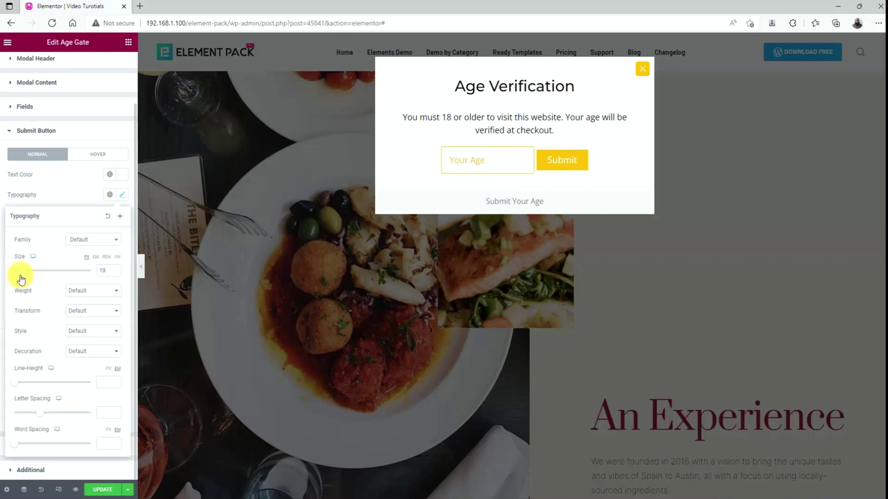
pyautogui.click(36, 387)
# - Set the Submit button padding to 20/30/20/30
pyautogui.click(18, 411)
pyautogui.write('20')
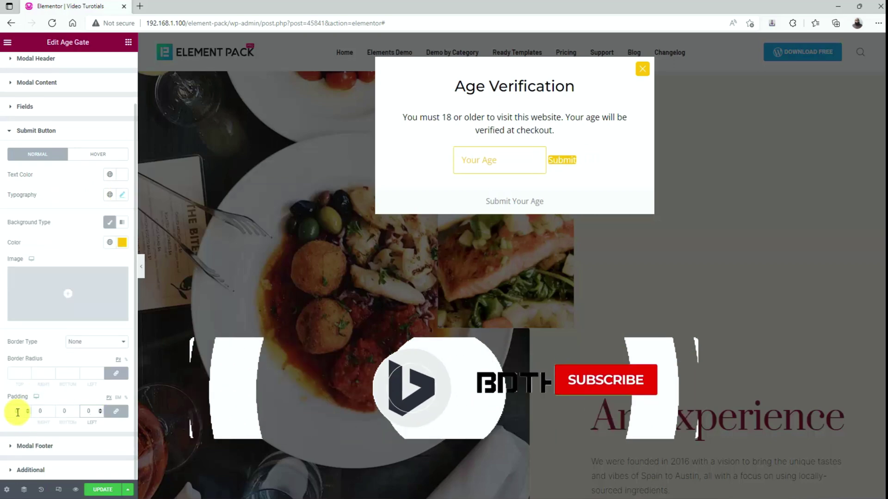
pyautogui.click(42, 411)
pyautogui.write('30')
pyautogui.click(90, 411)
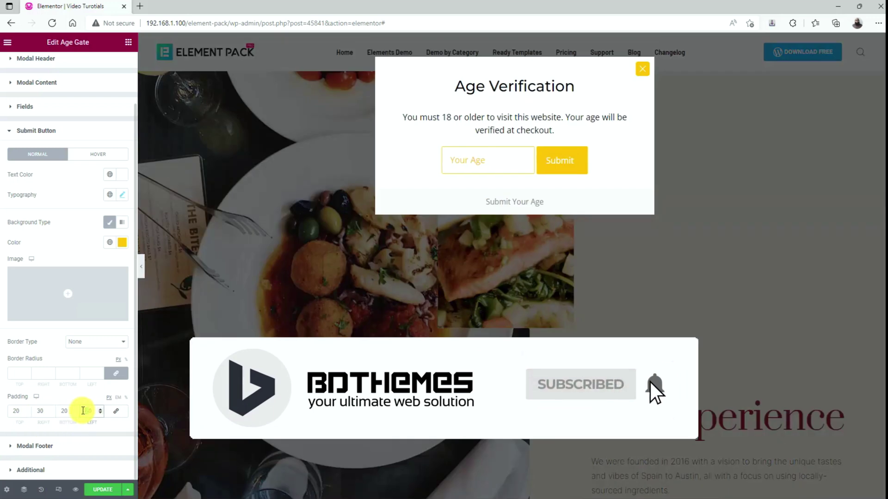
pyautogui.write('30')
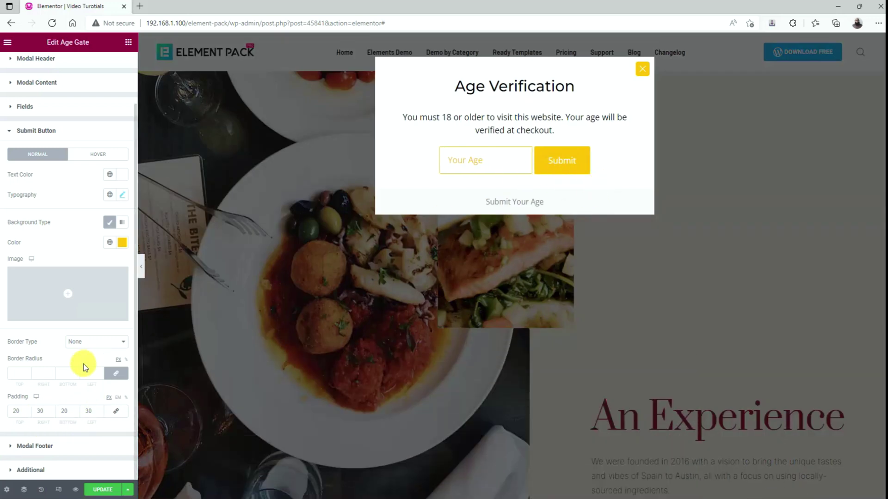
# - Make the modal footer's 'Submit Your Age' text yellow #FFC100
pyautogui.click(50, 446)
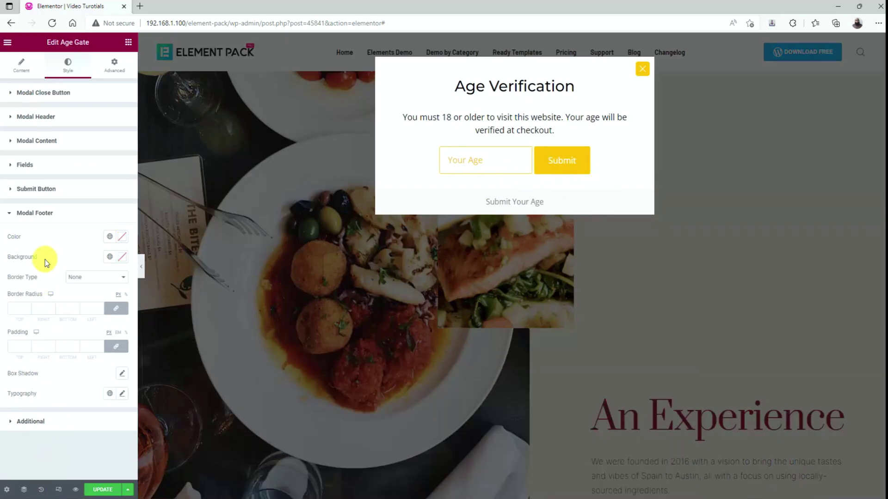
pyautogui.click(122, 237)
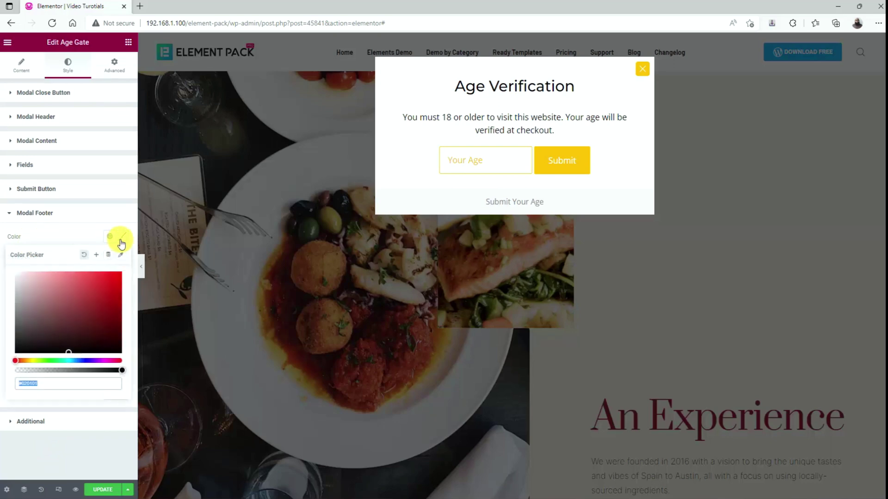
pyautogui.write('#FFC100')
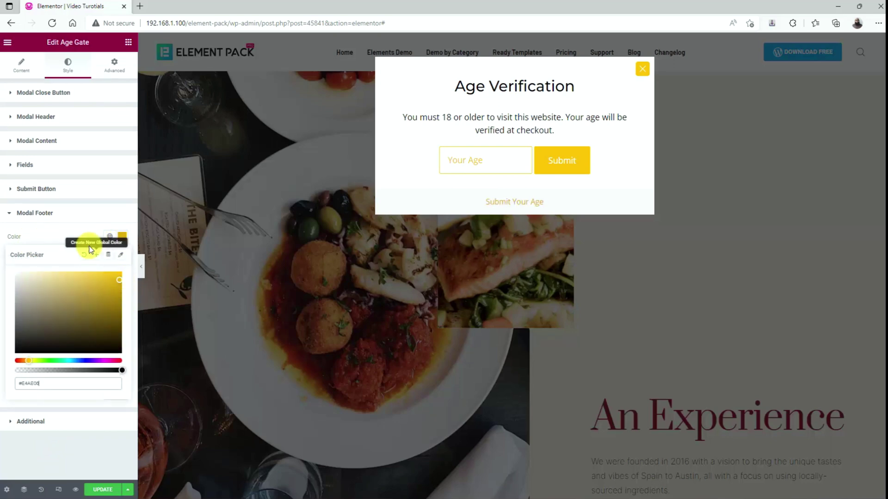
pyautogui.click(89, 277)
# - Give the footer 25 top and bottom padding and enlarge its text to size 17
pyautogui.click(115, 347)
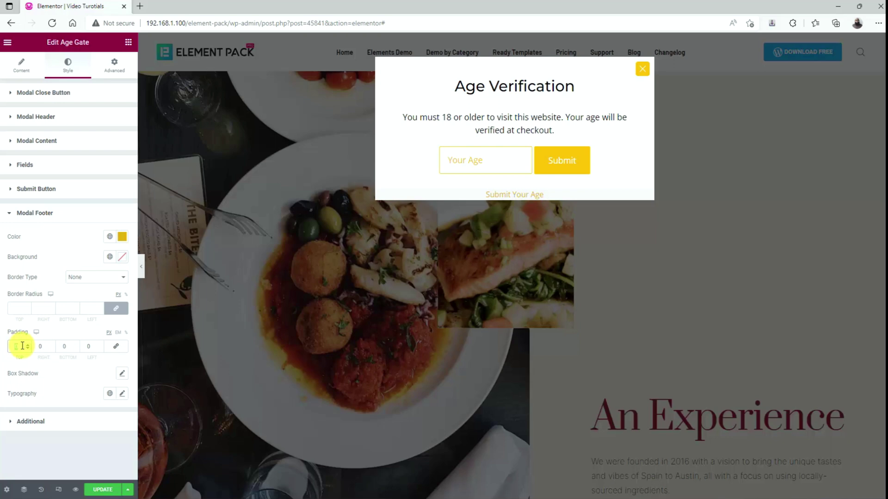
pyautogui.click(22, 346)
pyautogui.write('25')
pyautogui.click(74, 347)
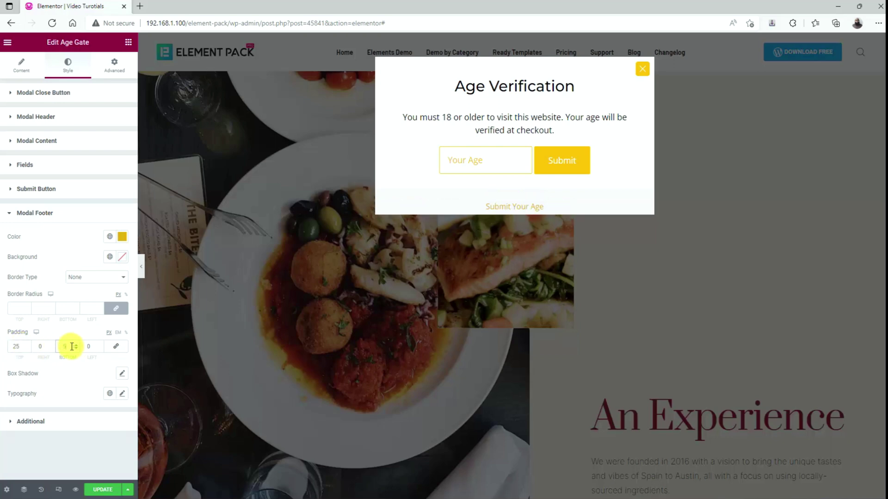
pyautogui.write('0')
pyautogui.write('25')
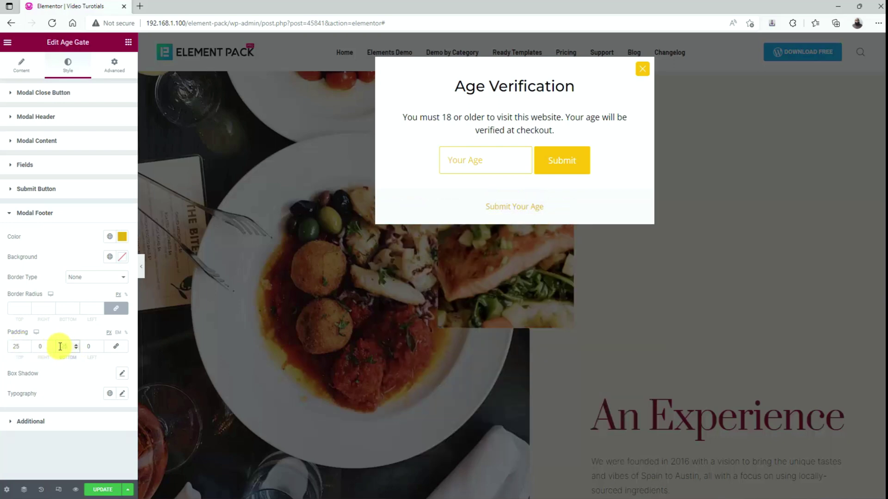
pyautogui.click(122, 394)
pyautogui.scroll(-2, 46, 444)
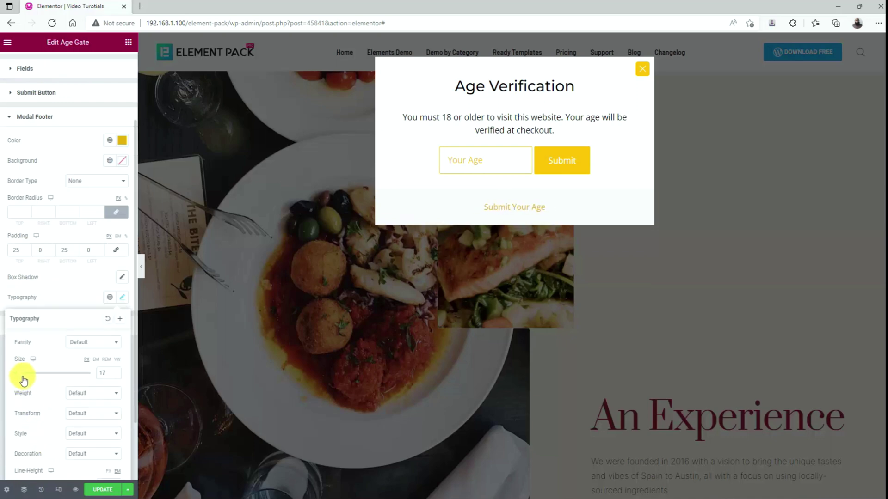
pyautogui.click(83, 291)
# - Set the overlay background to a half-transparent olive yellow #937107 and save with UPDATE
pyautogui.click(66, 330)
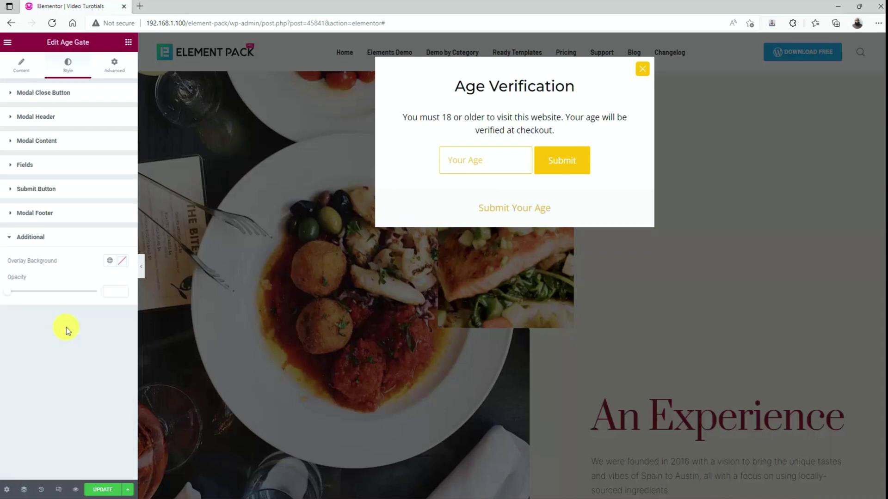
pyautogui.click(122, 261)
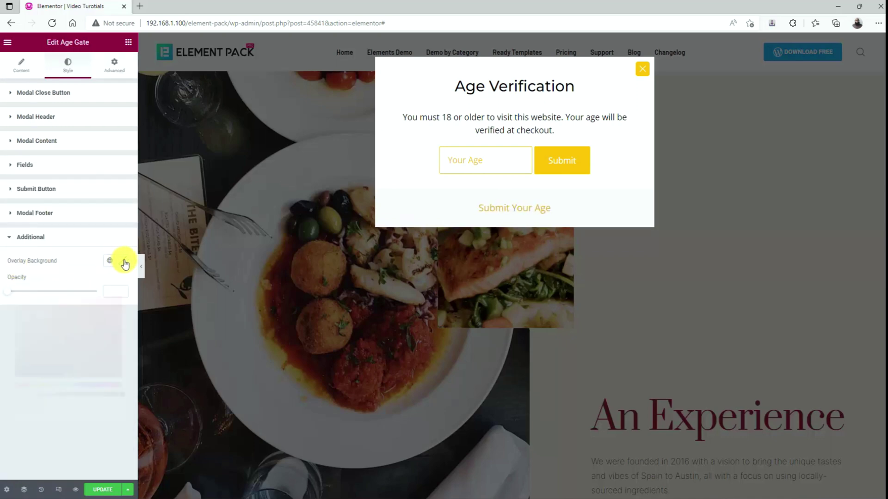
pyautogui.moveTo(122, 301); pyautogui.dragTo(117, 330)
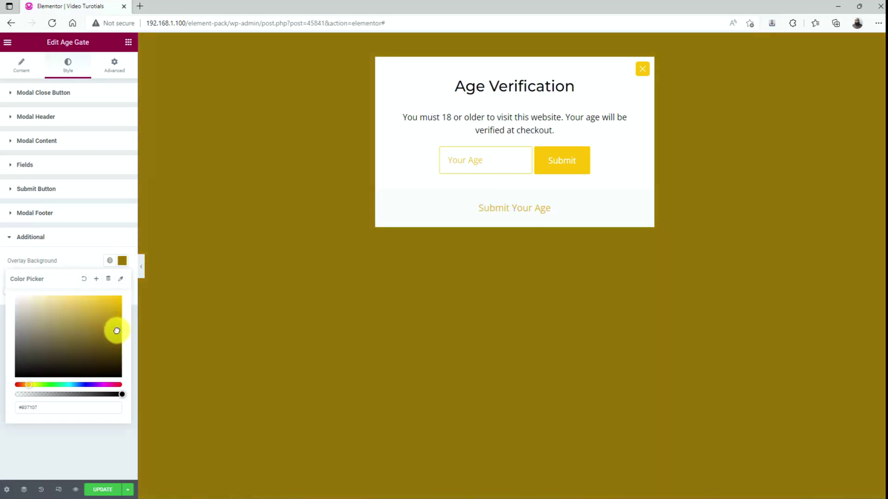
pyautogui.moveTo(119, 394); pyautogui.dragTo(63, 394)
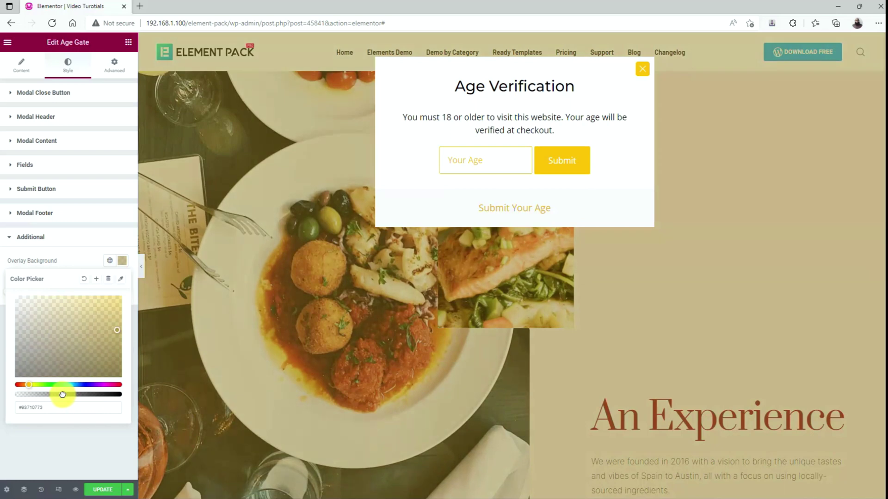
pyautogui.click(74, 443)
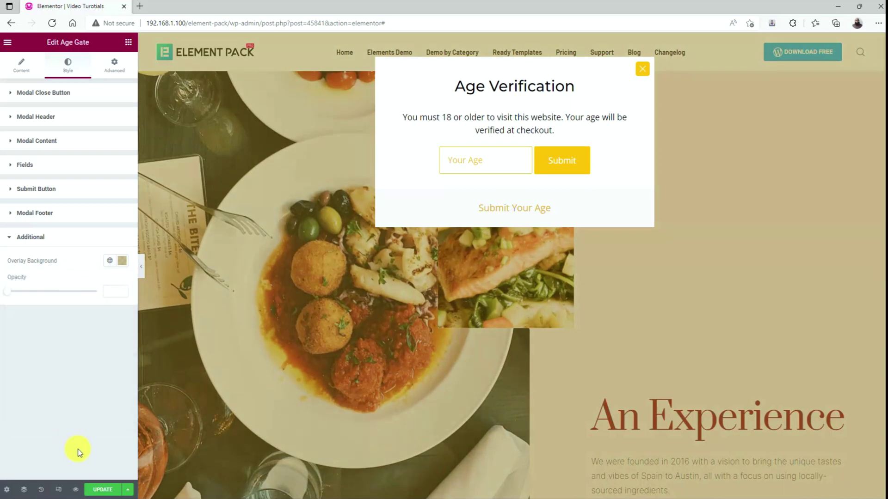
pyautogui.click(103, 490)
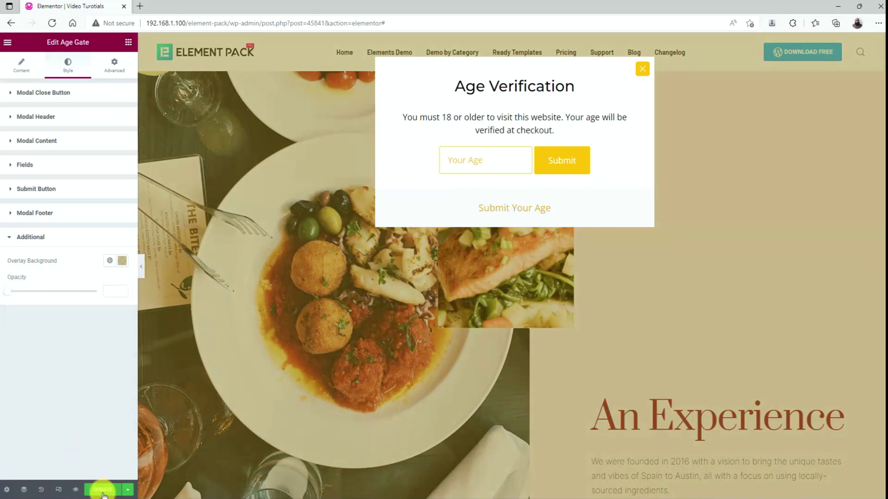
# - Open the live page preview and raise the entered age from 16 to 18
pyautogui.click(75, 489)
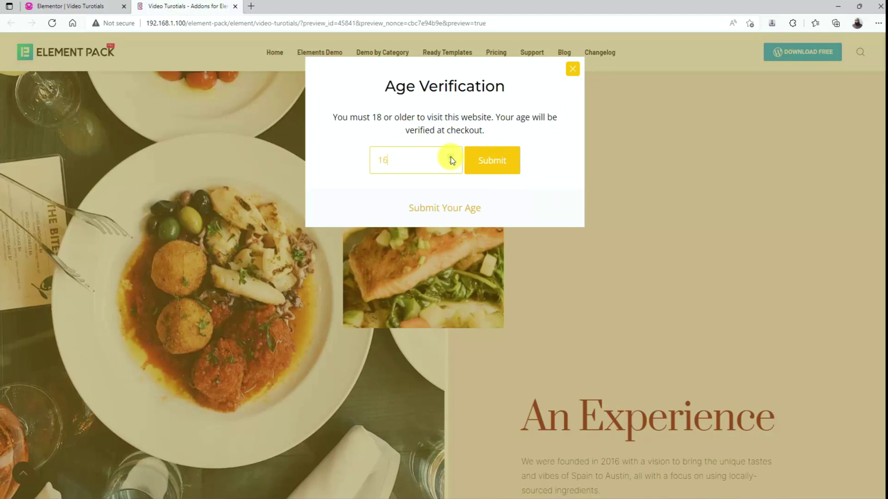
pyautogui.click(450, 157)
pyautogui.click(450, 157)
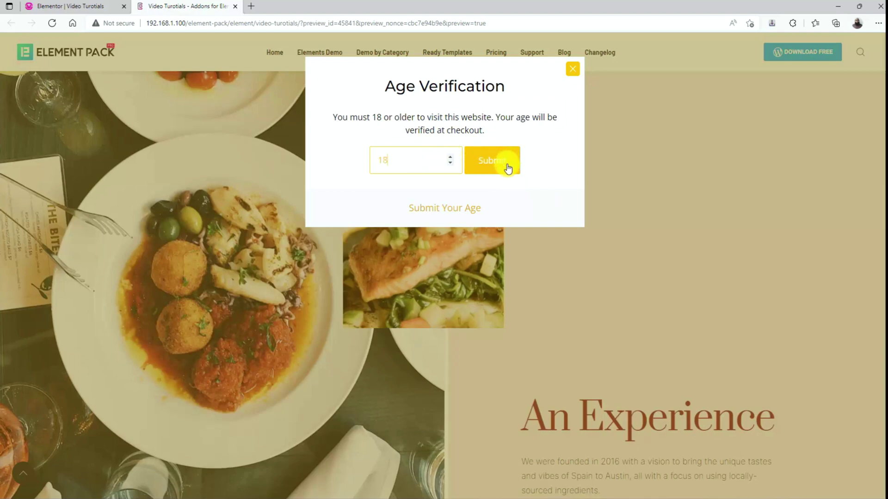